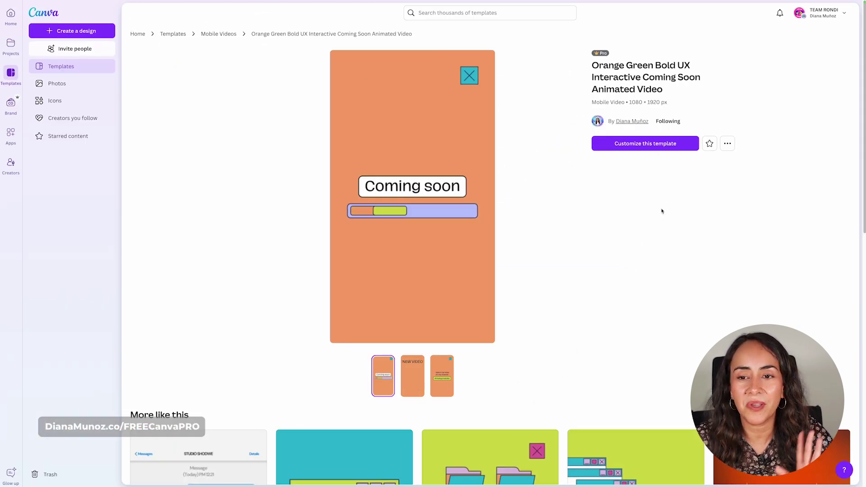
Open the Orange Green Bold UX Interactive Coming Soon template for customization and play back its opening pages.
click(644, 150)
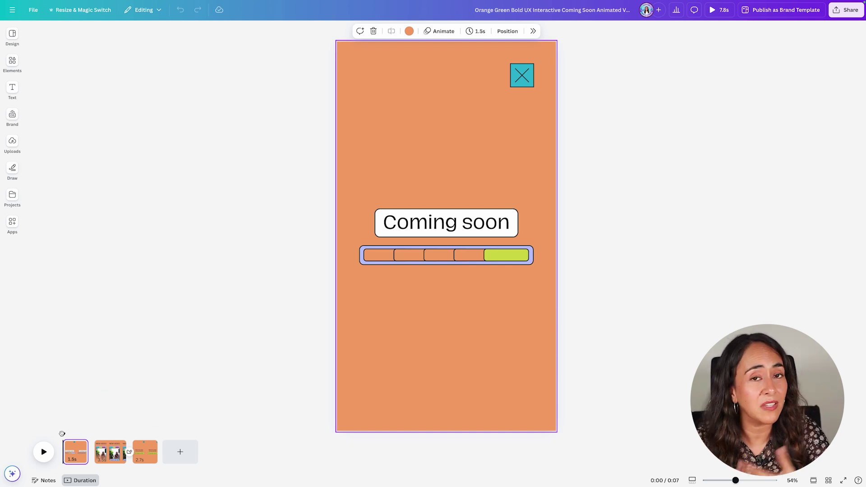
click(43, 451)
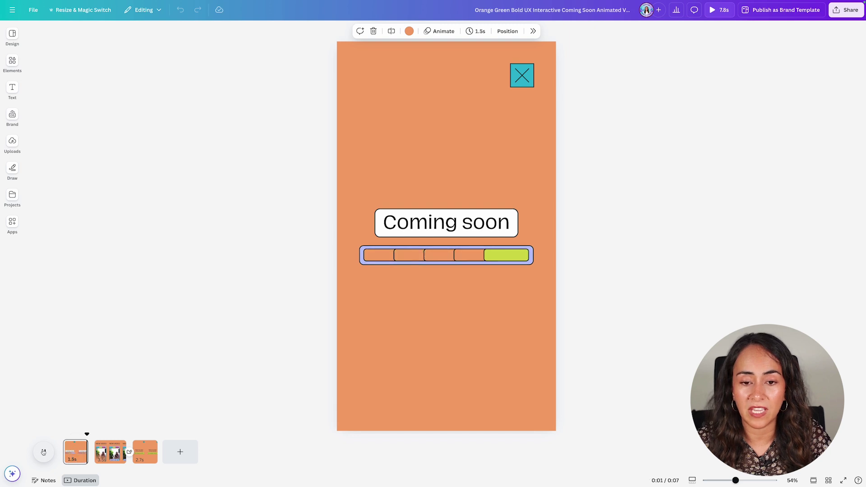
click(43, 452)
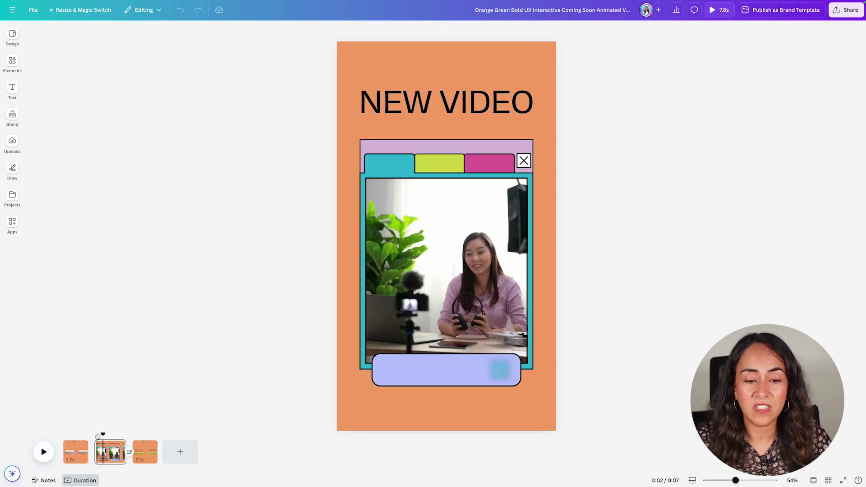
Try replacing the "Coming soon" text on the first page with "change", and undo the replacement.
drag(98, 435, 72, 434)
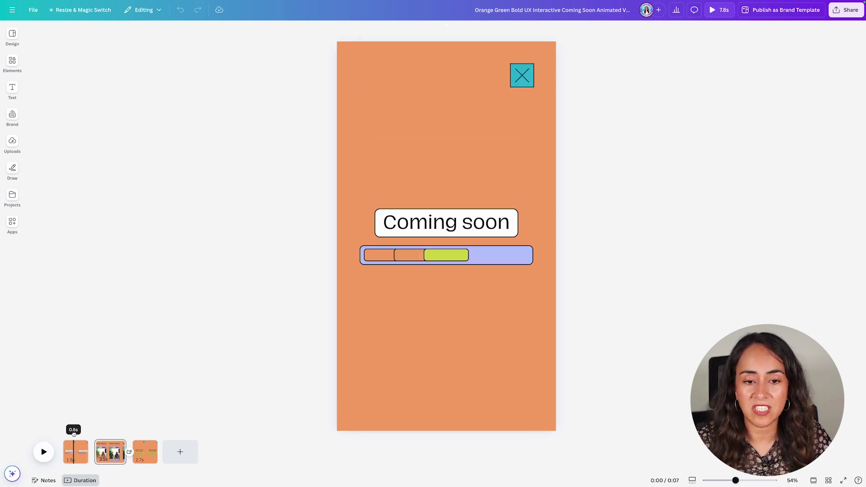
double_click(473, 224)
click(510, 220)
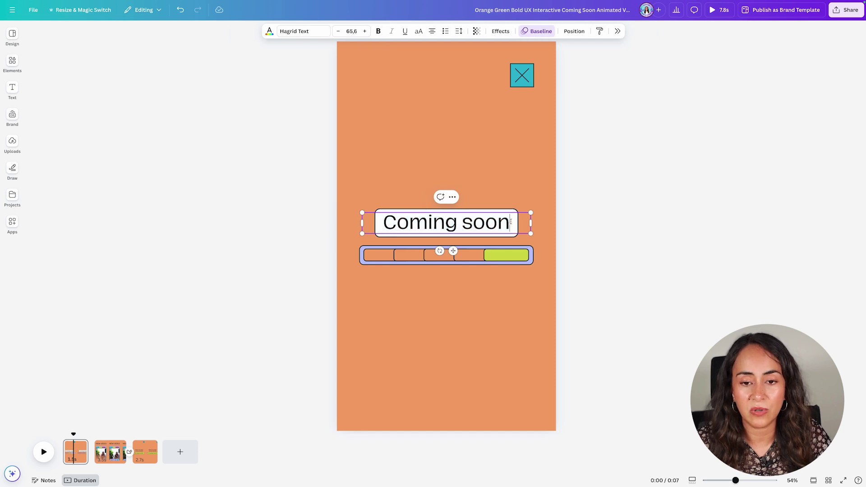
key(ctrl+a)
text(change)
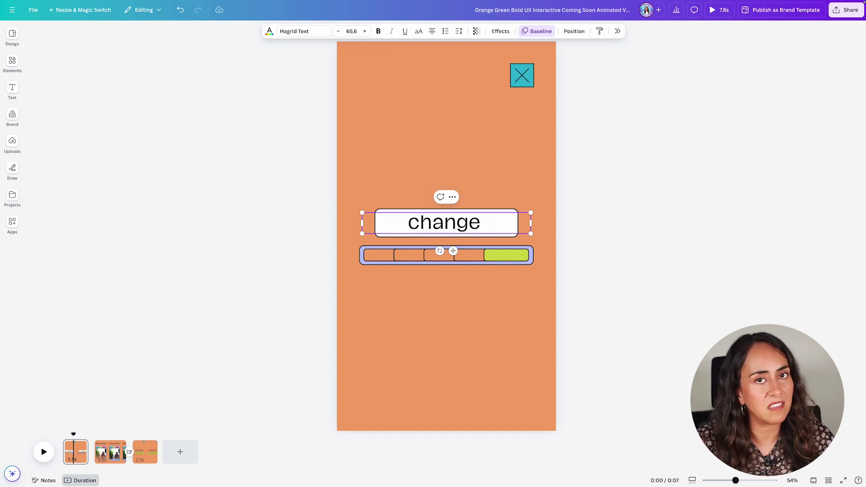
click(628, 225)
key(ctrl+z)
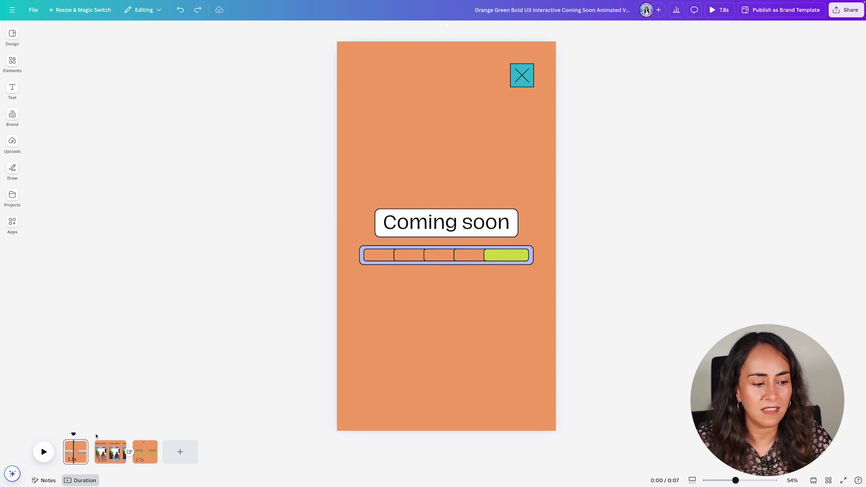
Replace the placeholder video in the second page's frame with the uploaded 59.9-second video.
drag(73, 435, 106, 433)
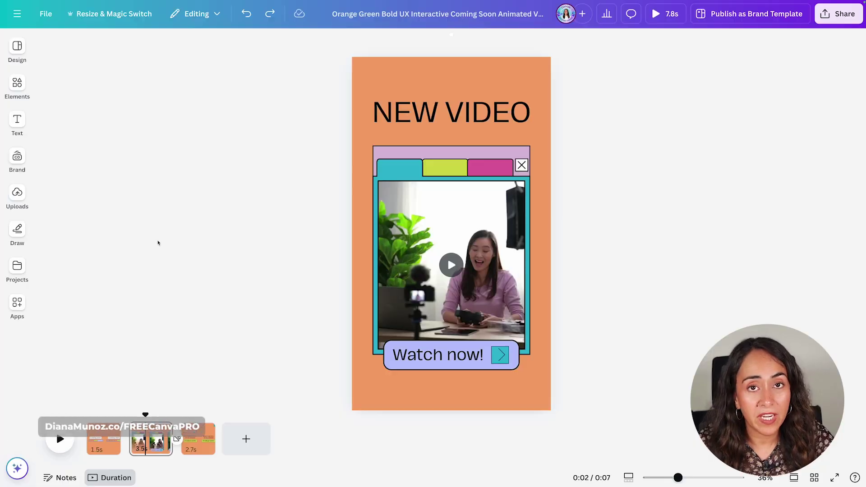
click(17, 194)
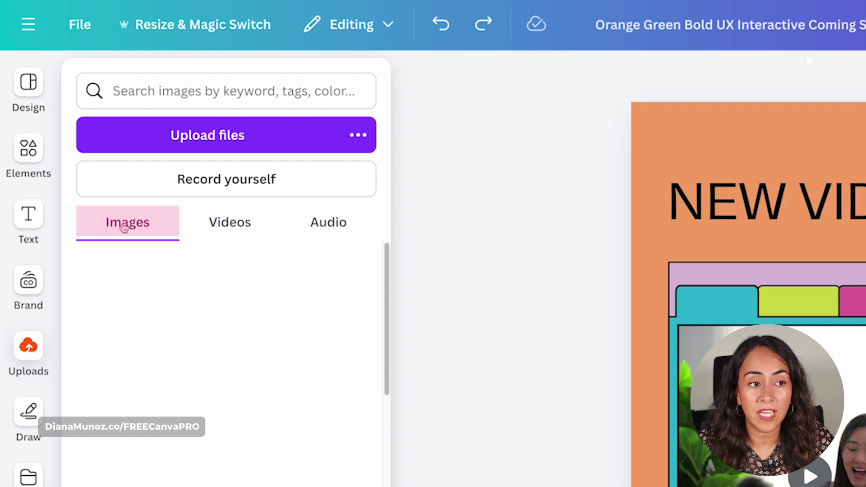
click(232, 221)
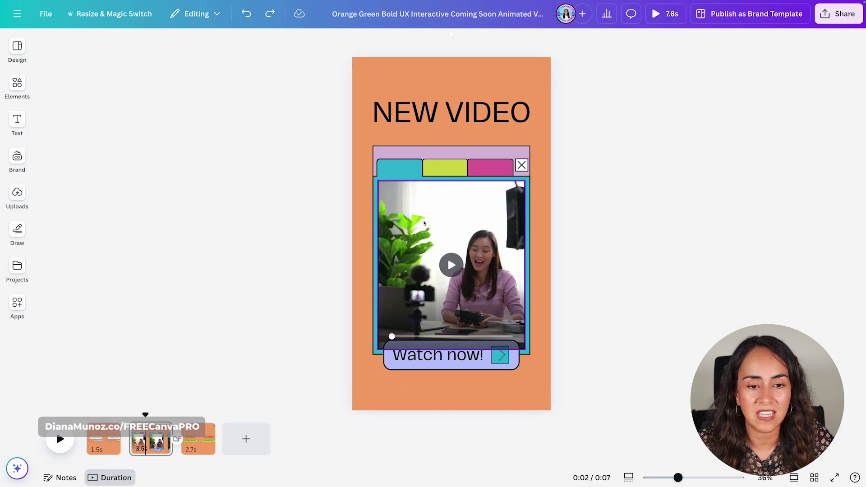
click(17, 193)
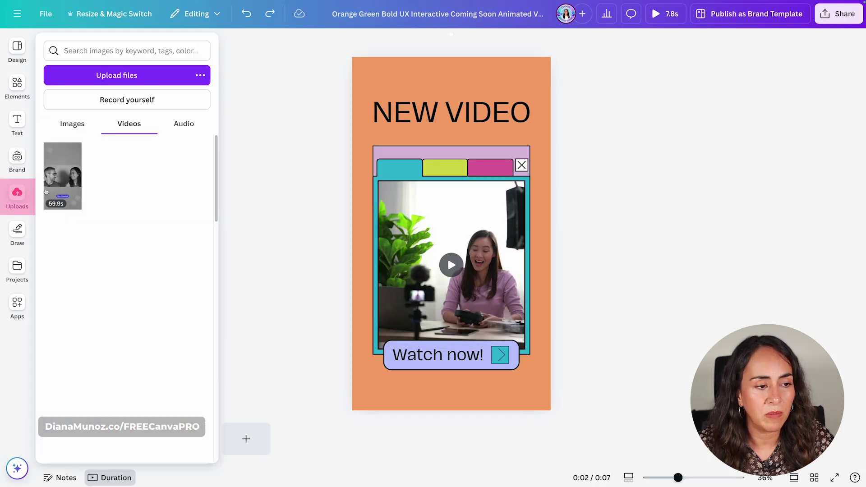
drag(46, 192, 397, 238)
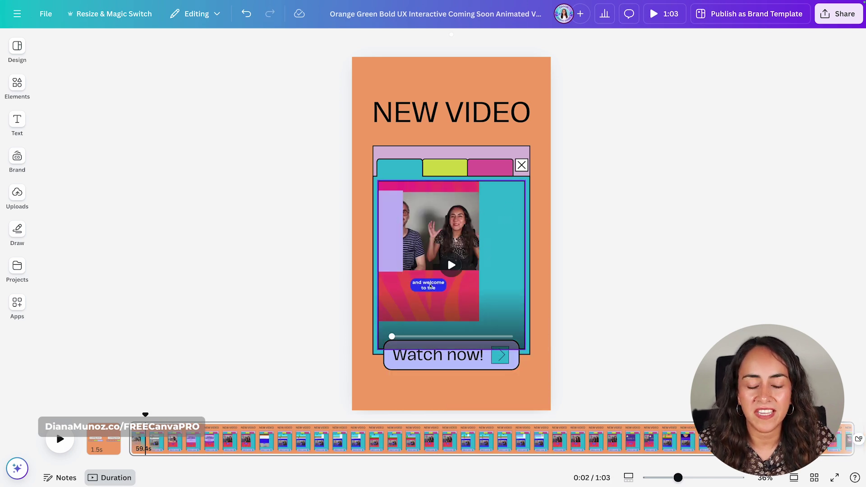
click(17, 193)
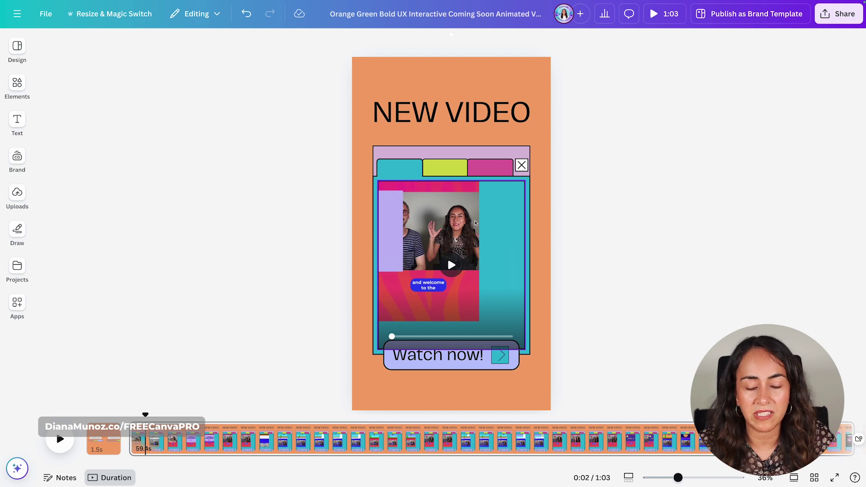
Crop the new video on the second page, enlarging it to the frame's full width and moving it down to fill the frame.
double_click(447, 217)
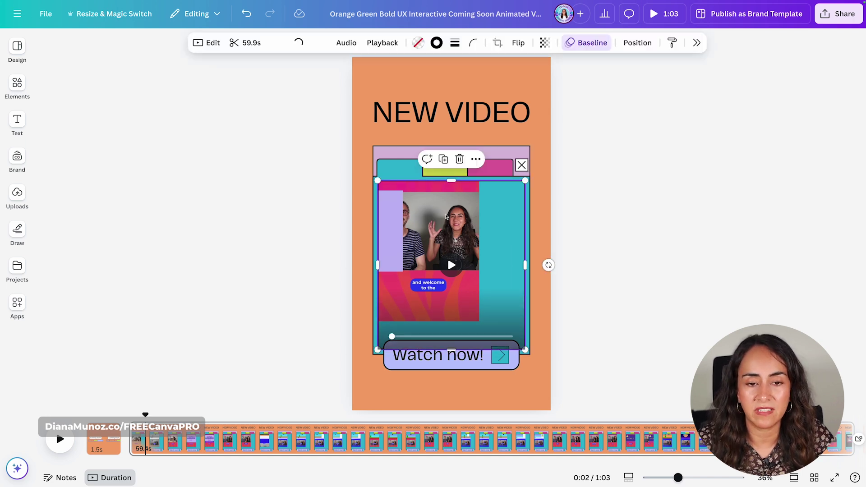
drag(479, 140, 525, 59)
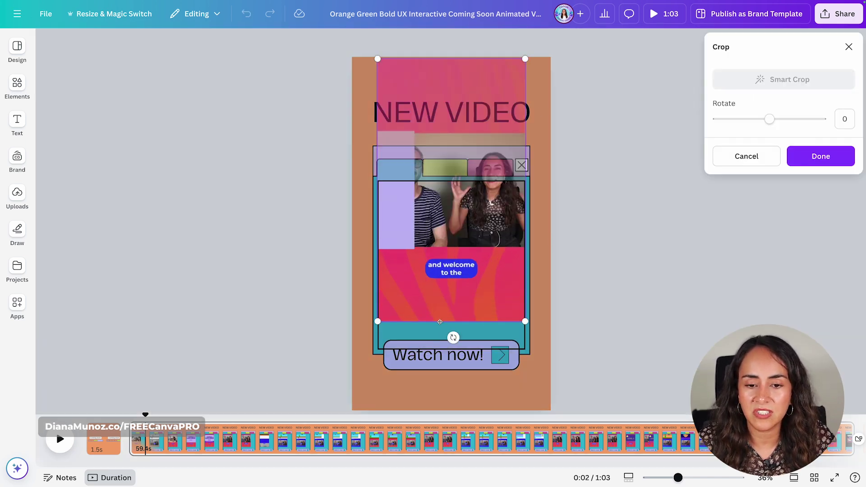
drag(393, 310, 401, 344)
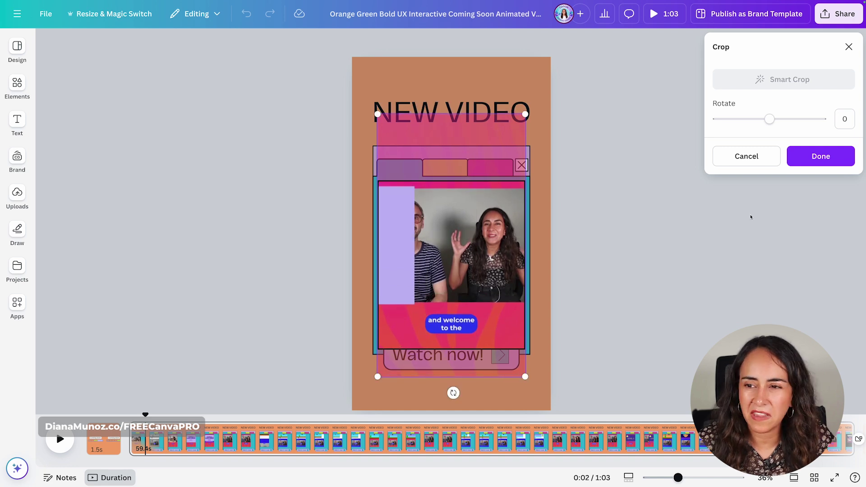
click(814, 157)
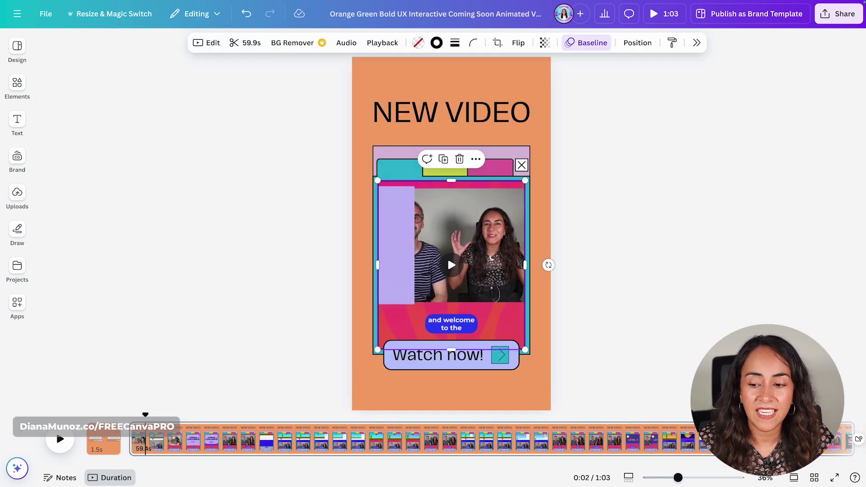
Trim the end of the second page to 11.8 seconds and play it back to check the cut point.
scroll(729, 439, right, 3)
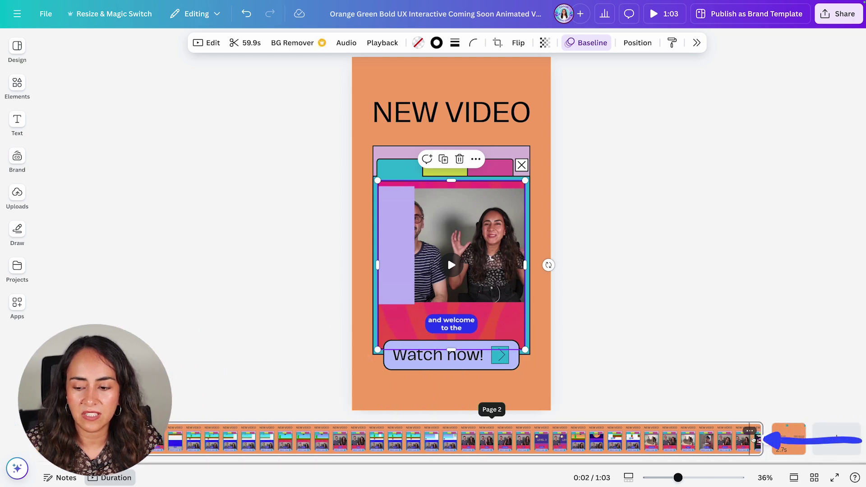
drag(762, 440, 178, 444)
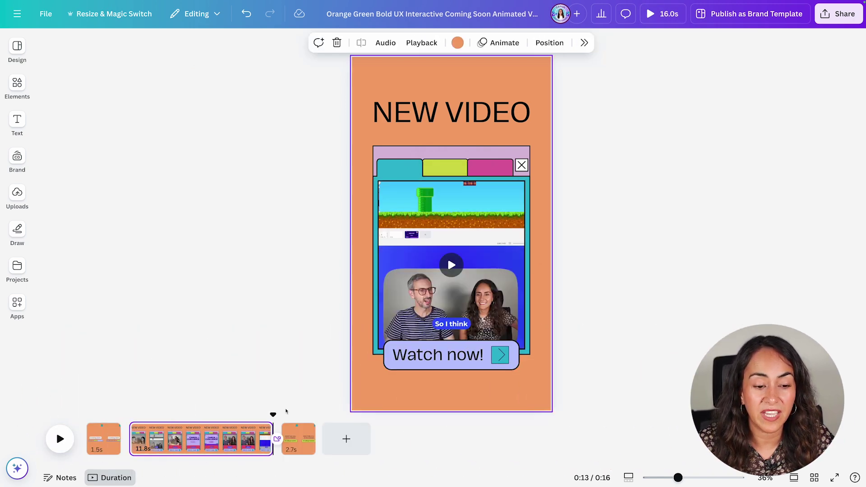
click(149, 424)
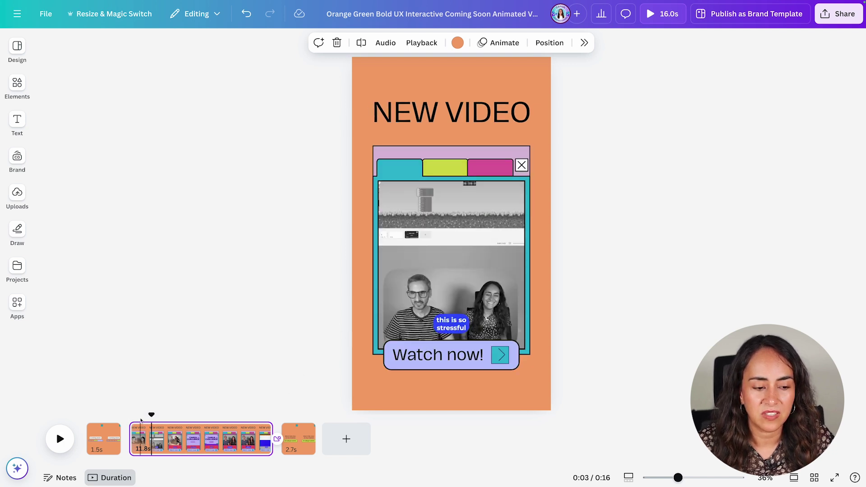
drag(149, 415, 197, 418)
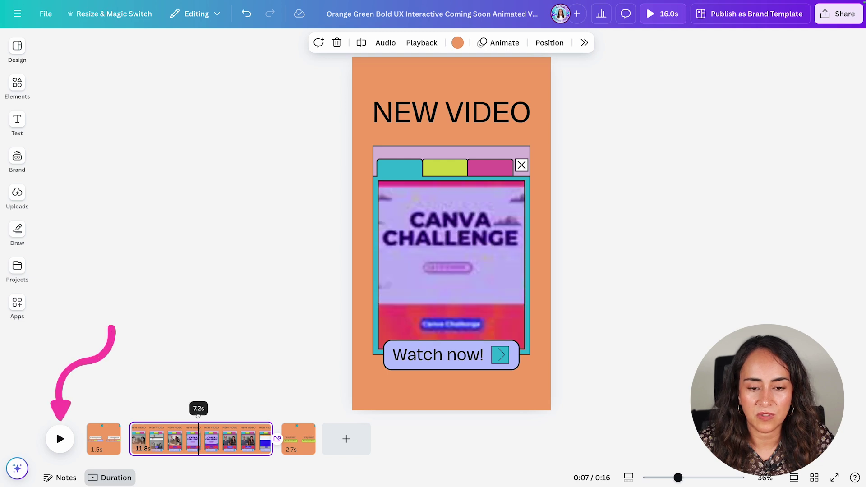
key(space)
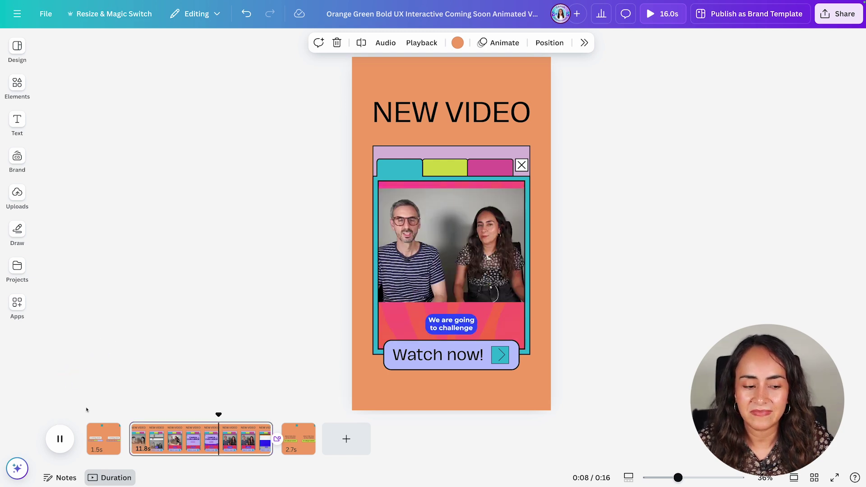
click(57, 444)
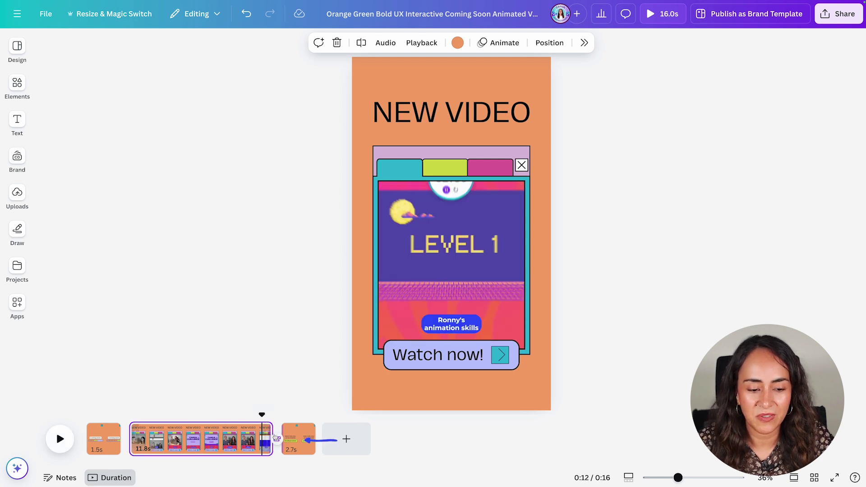
Fine-tune the second page's length to 11.6 seconds, playing back the transition into the last page.
drag(271, 438, 251, 415)
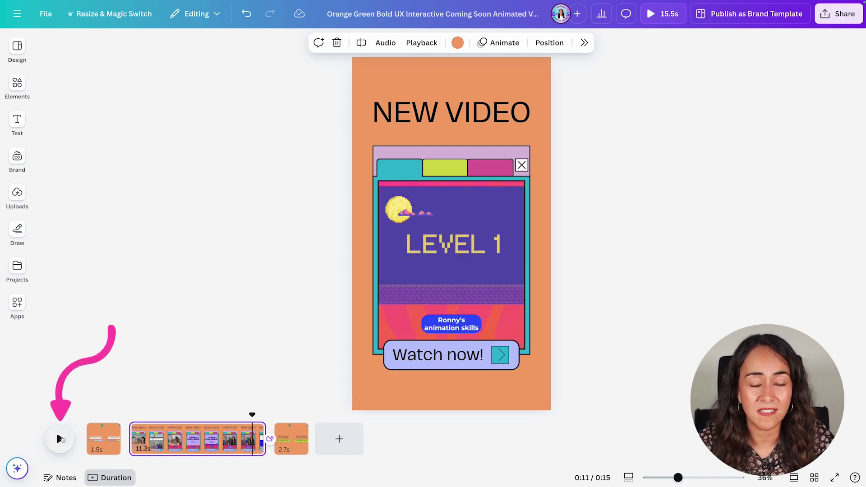
click(59, 438)
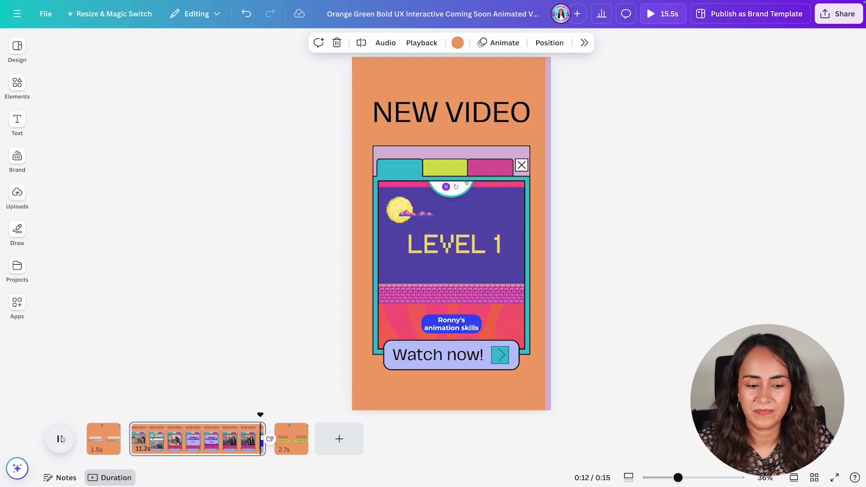
mouse_move(265, 439)
mouse_down()
mouse_move(257, 414)
mouse_move(166, 413)
mouse_move(253, 415)
mouse_up()
key(space)
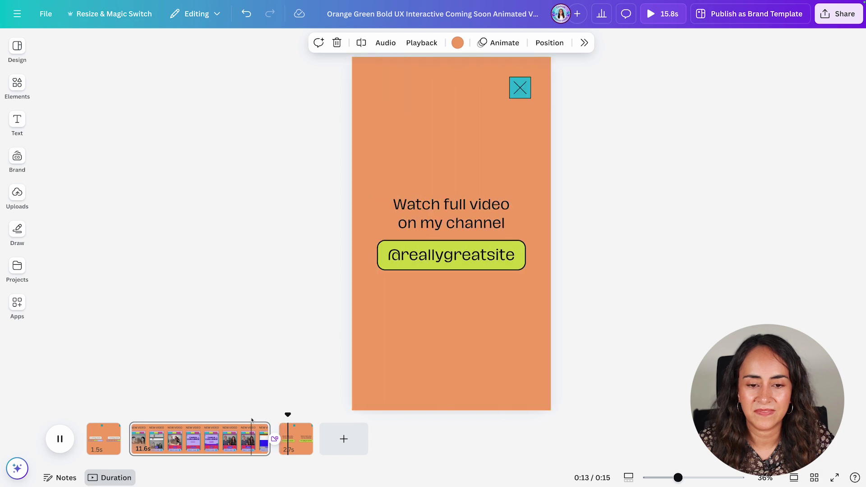
key(space)
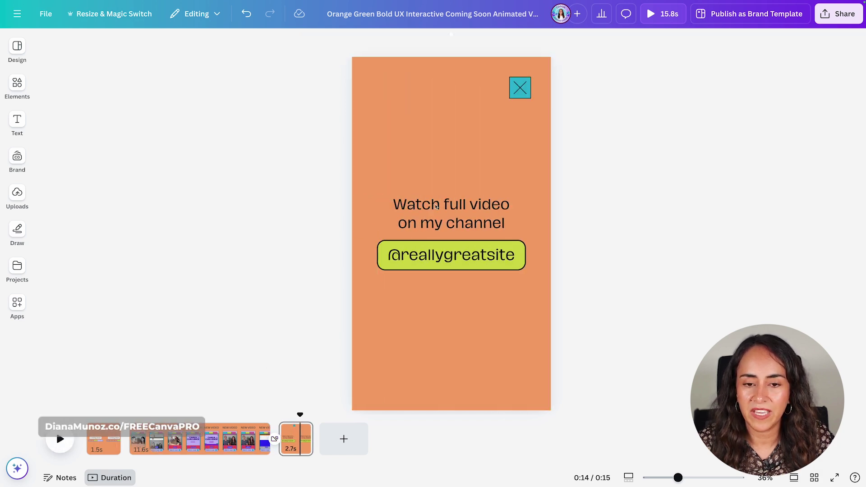
click(461, 257)
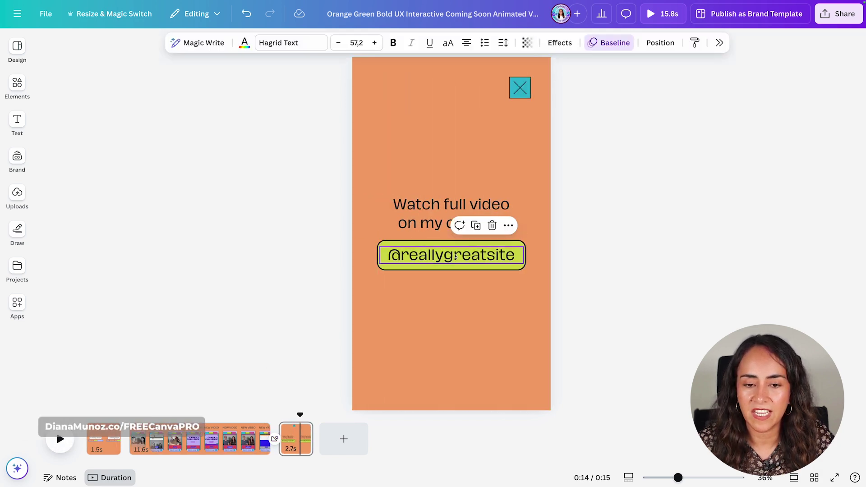
click(452, 255)
drag(400, 255, 515, 254)
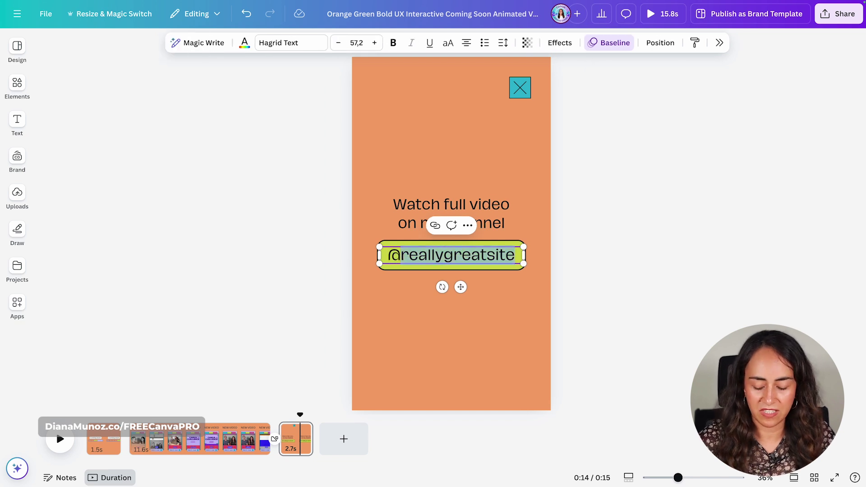
text(teamrondi)
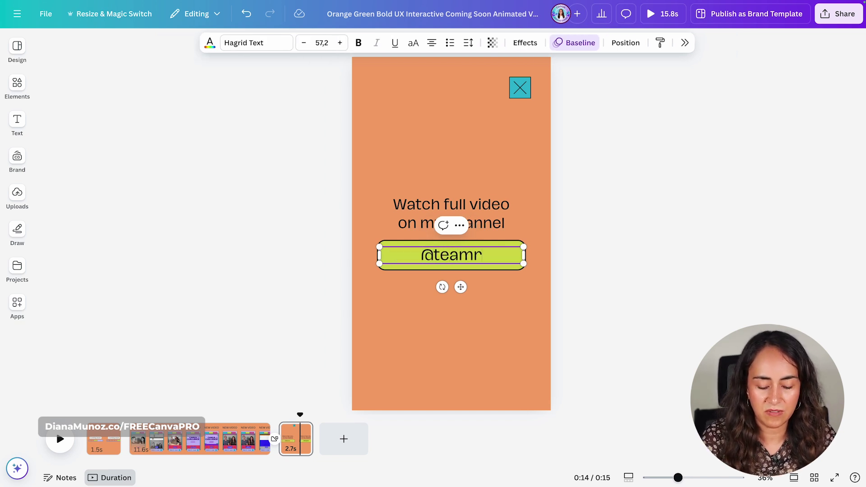
click(618, 246)
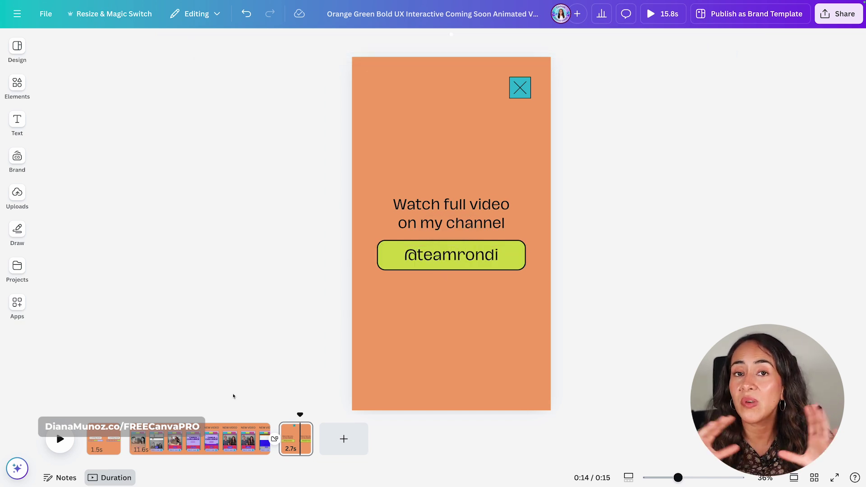
Change the first page's background to the brand's primary orange #fa772c, applying the color across all pages.
drag(300, 415, 106, 415)
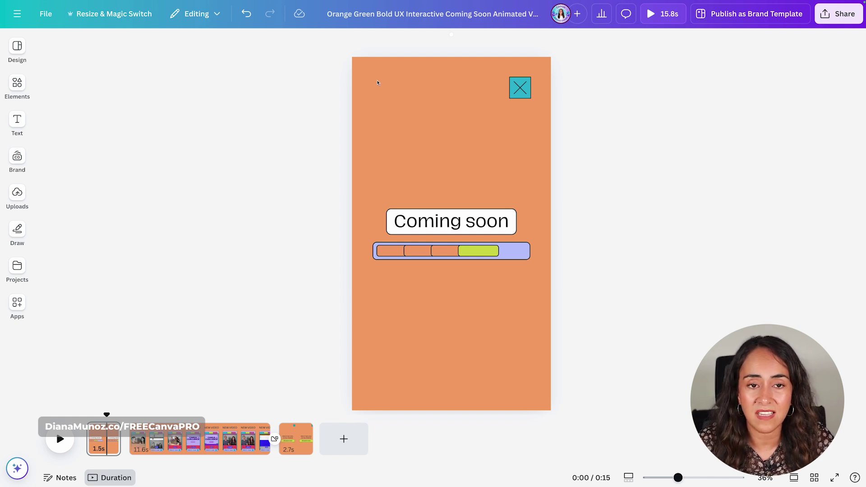
click(364, 72)
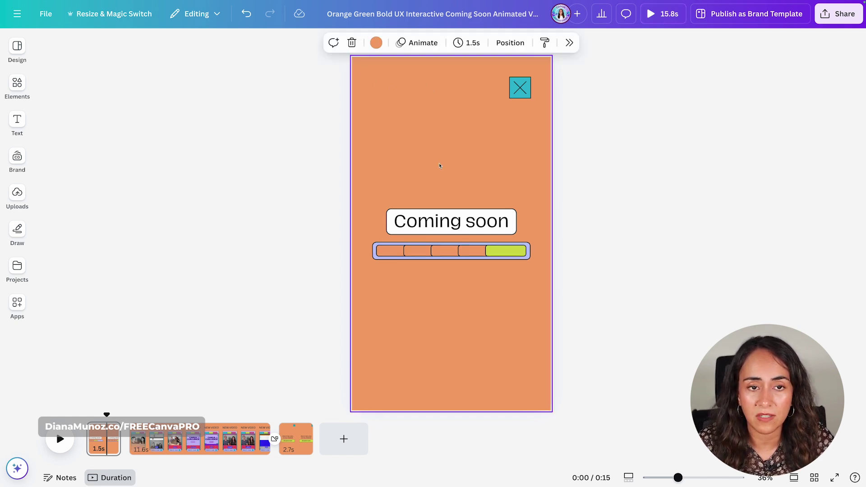
click(377, 42)
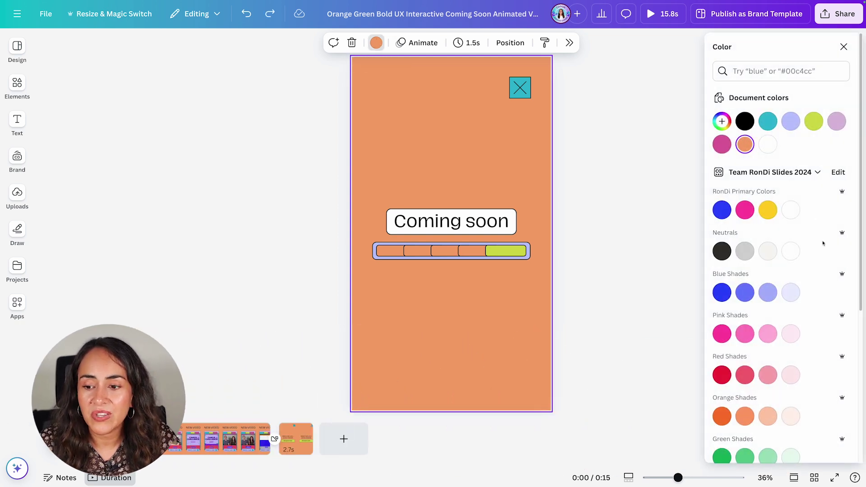
scroll(720, 383, down, 2)
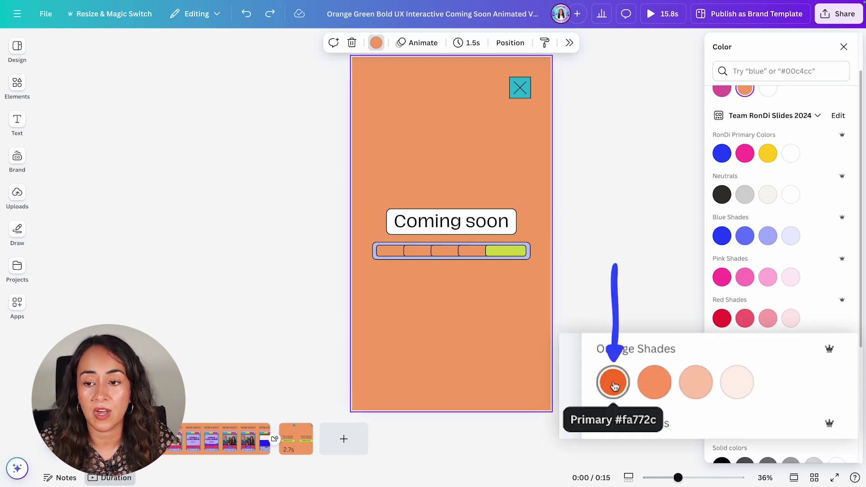
click(613, 384)
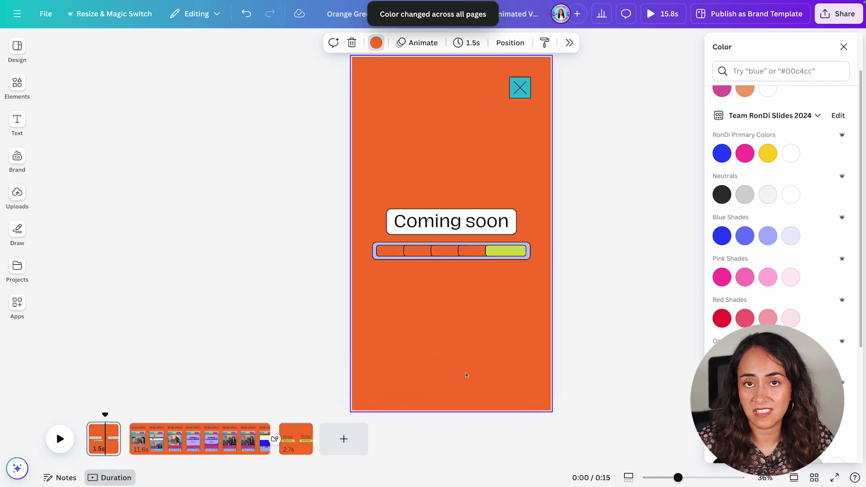
Set the last page's "Watch full video on my channel" text to Montserrat SemiBold and replace Hagrid Text with Montserrat throughout the design.
drag(105, 419, 301, 413)
click(377, 372)
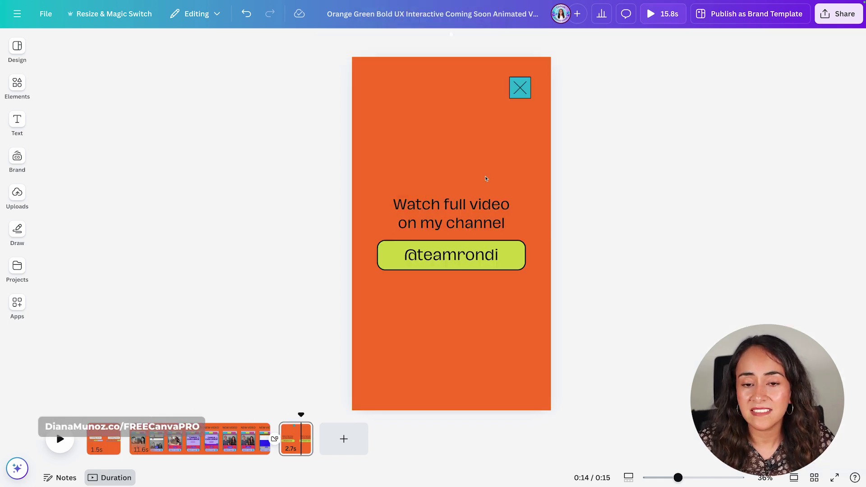
click(491, 225)
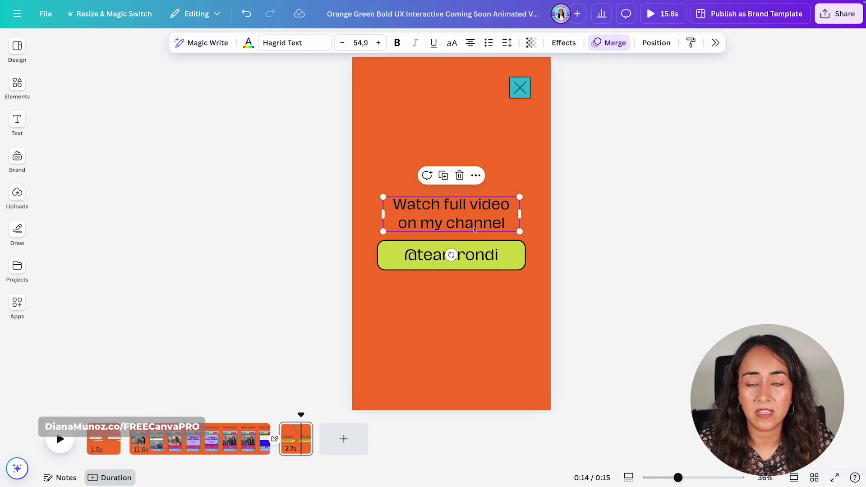
click(298, 44)
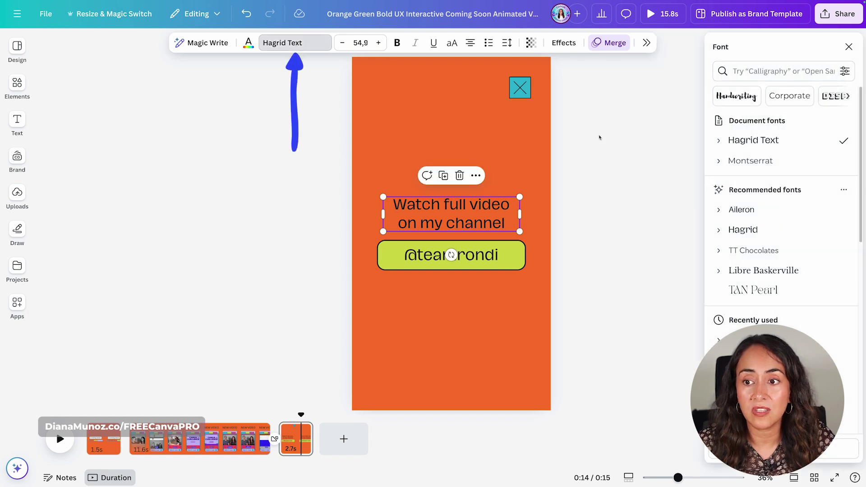
click(750, 161)
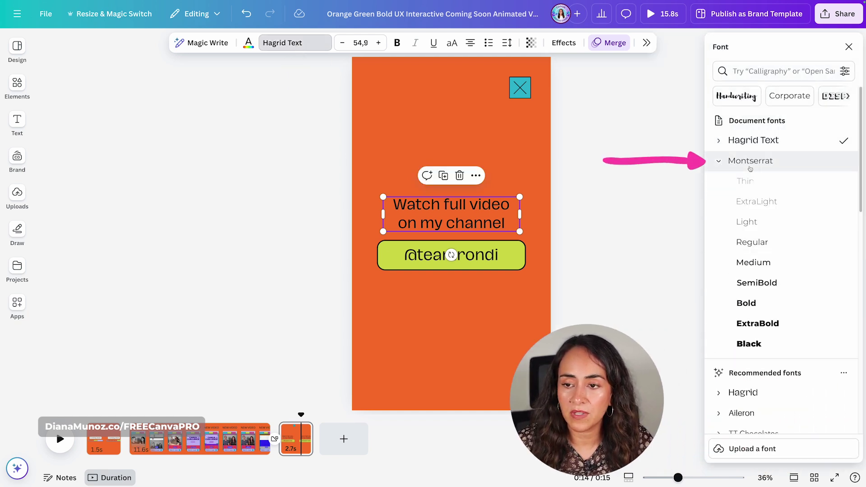
click(793, 289)
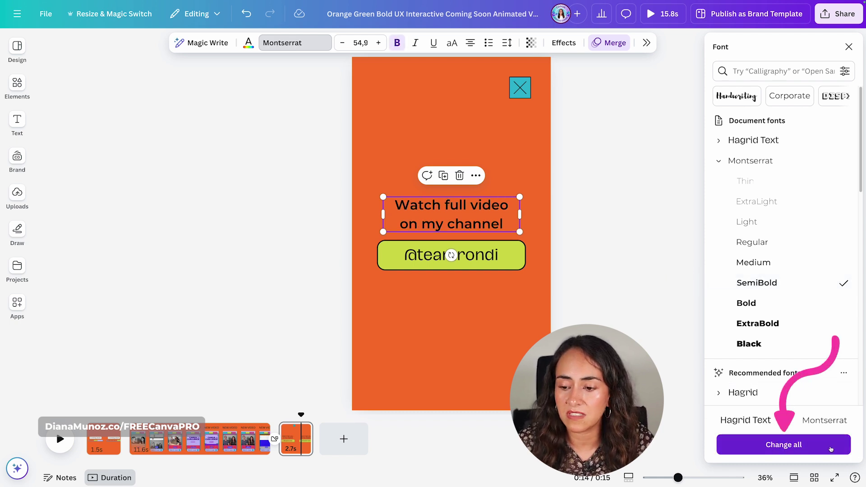
click(830, 448)
Recolor the teal parts of the second page's browser window graphic with a lighter shade from the brand's Blue Shades.
click(254, 417)
click(228, 418)
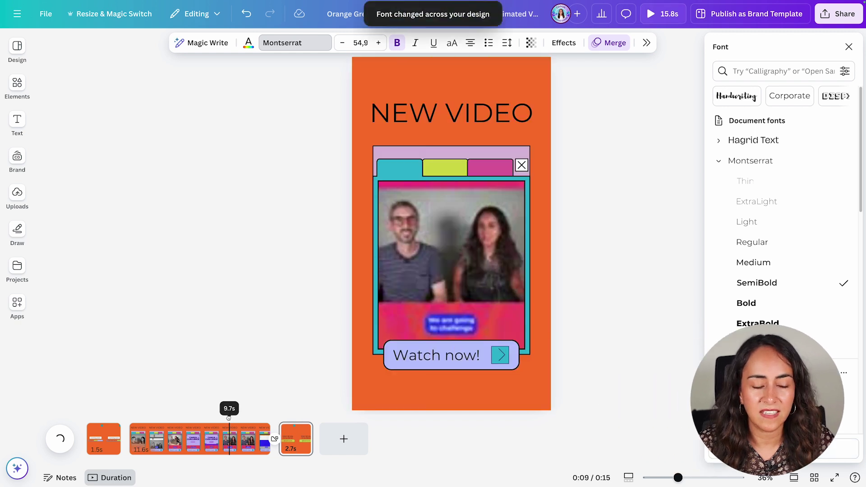
drag(228, 418, 300, 454)
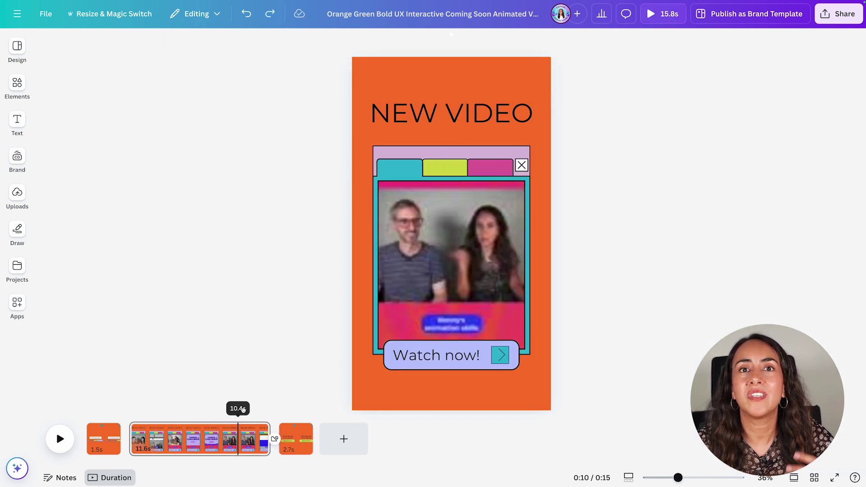
click(465, 157)
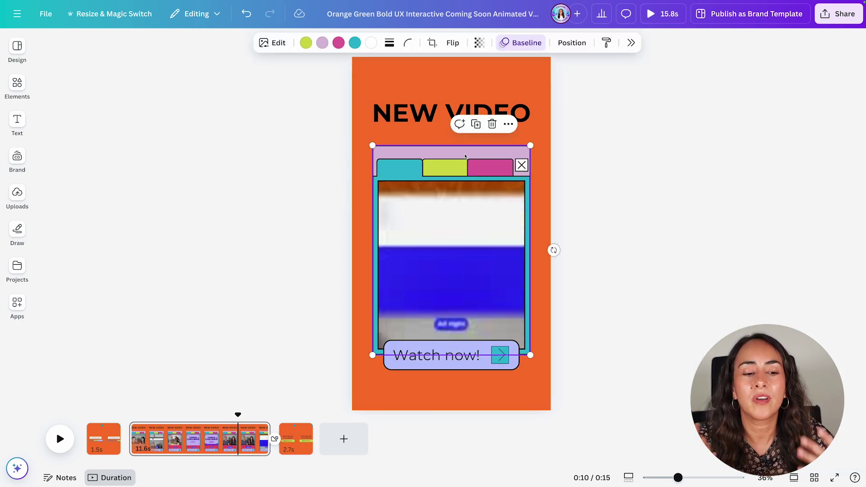
click(354, 42)
click(744, 292)
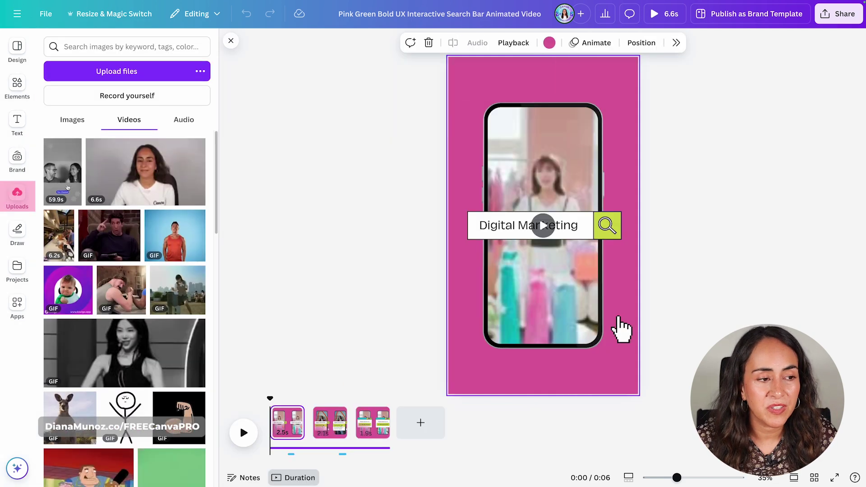
Fill the first page's phone frame with the uploaded 23.5 s clip of the woman in the green sweater.
scroll(181, 301, down, 15)
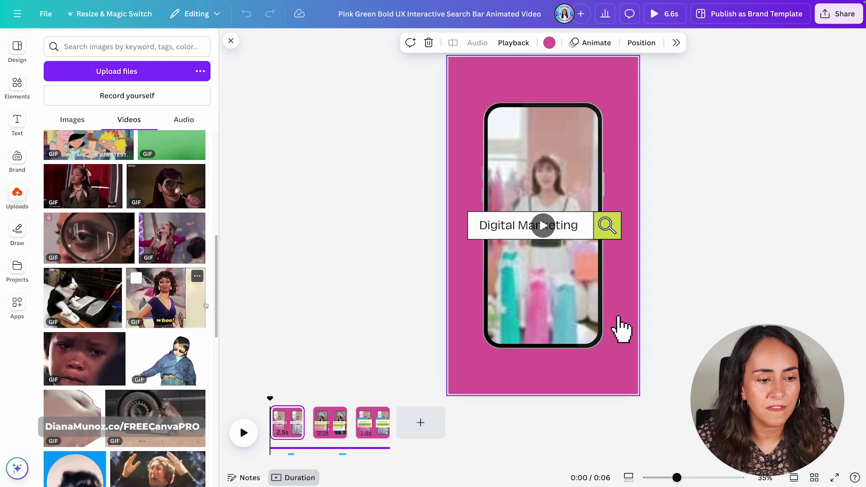
scroll(214, 341, down, 10)
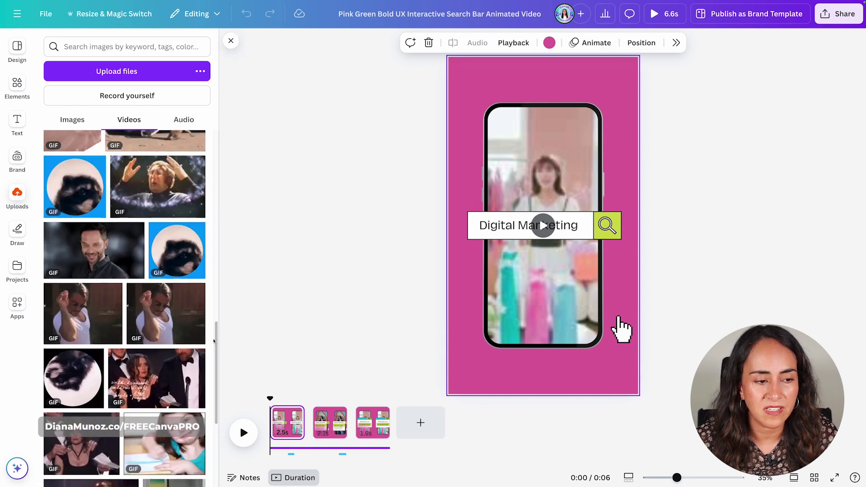
scroll(213, 340, down, 2)
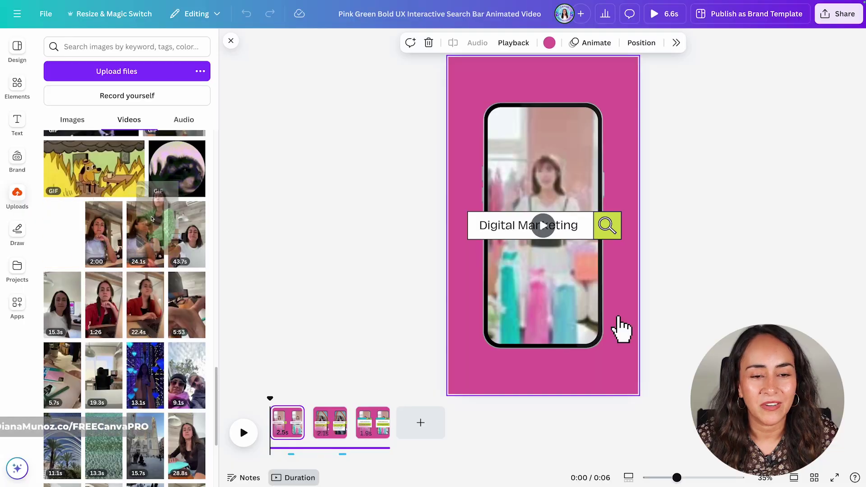
drag(152, 219, 499, 159)
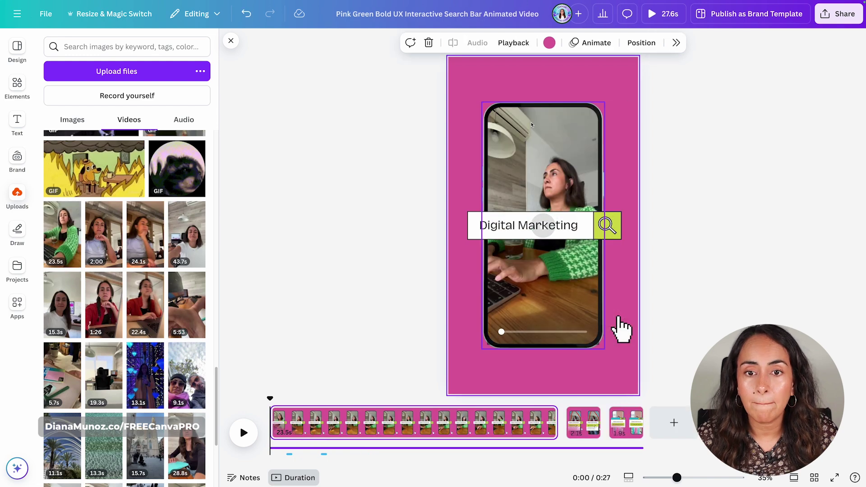
Trim the first page's phone clip to 2.5 s and play the video back to check it.
click(543, 141)
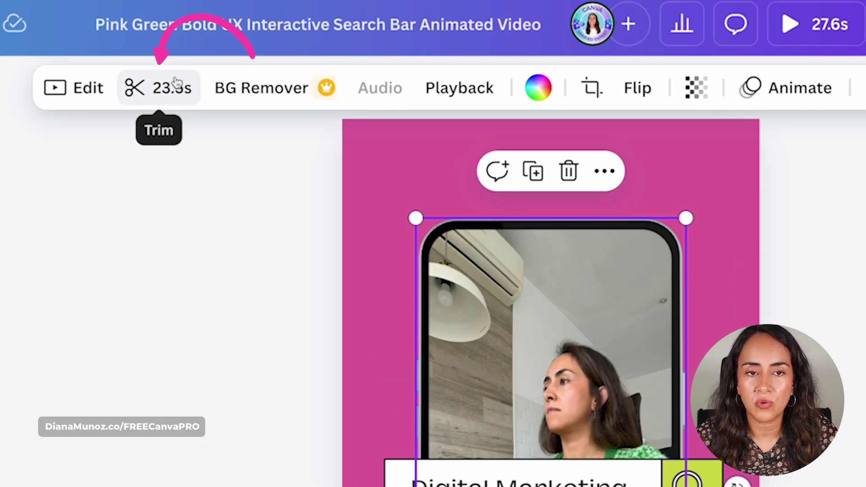
click(172, 105)
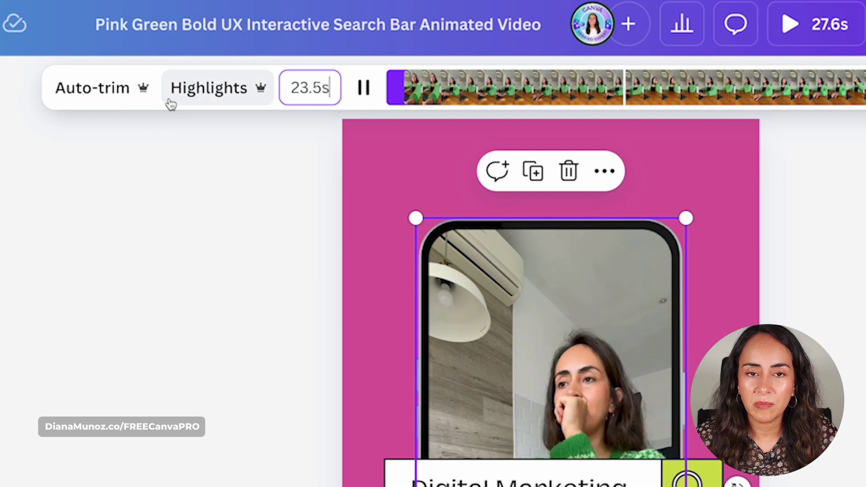
click(306, 87)
key(BackSpace)
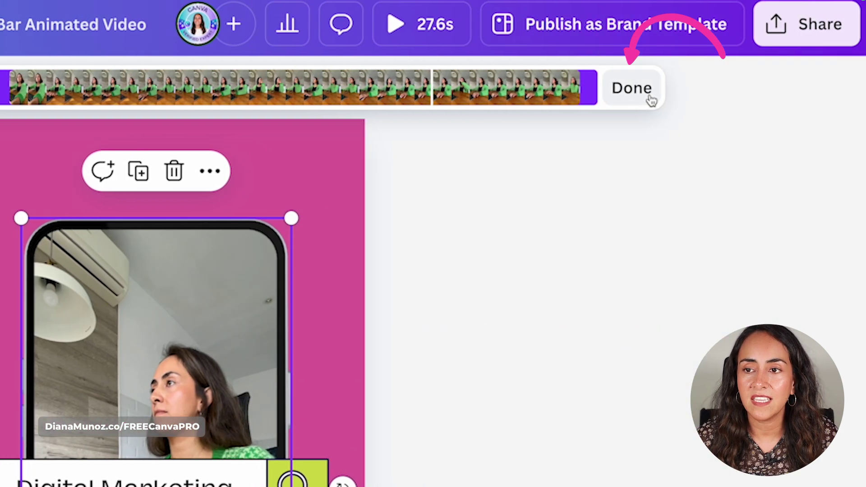
click(651, 100)
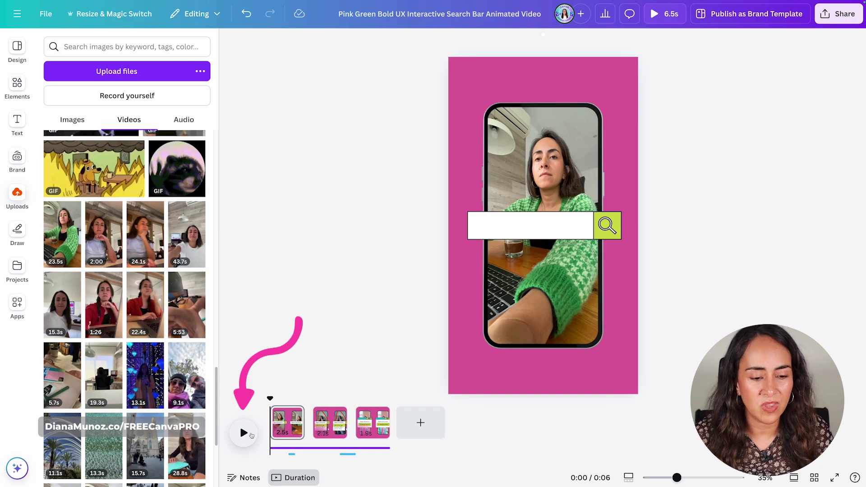
click(244, 433)
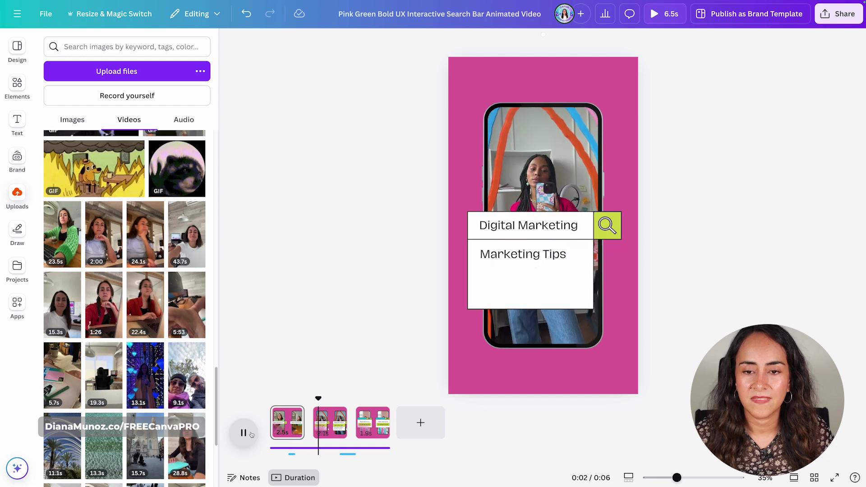
Shift the trimmed 2.5 s section of the first page's phone clip to a later part of the footage.
drag(319, 398, 287, 398)
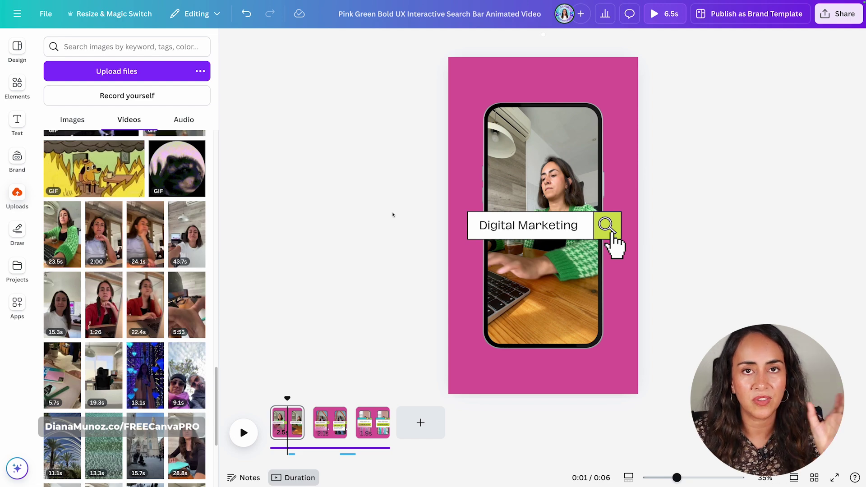
click(553, 147)
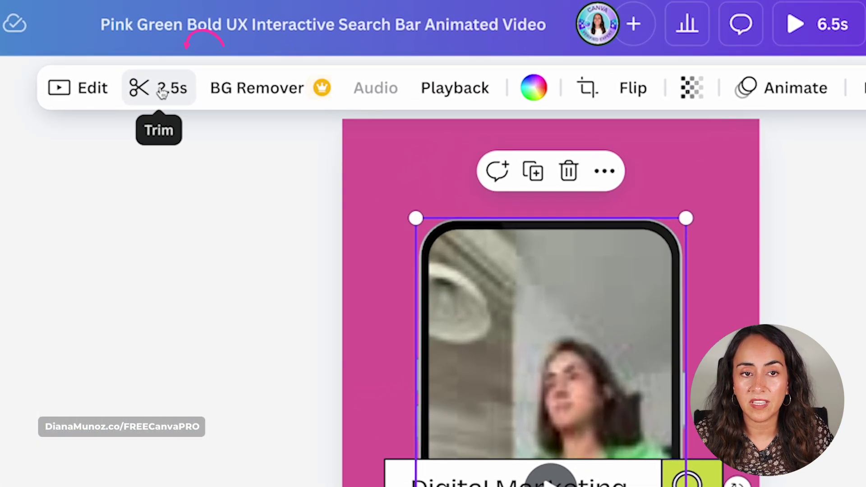
click(365, 42)
drag(438, 88, 581, 89)
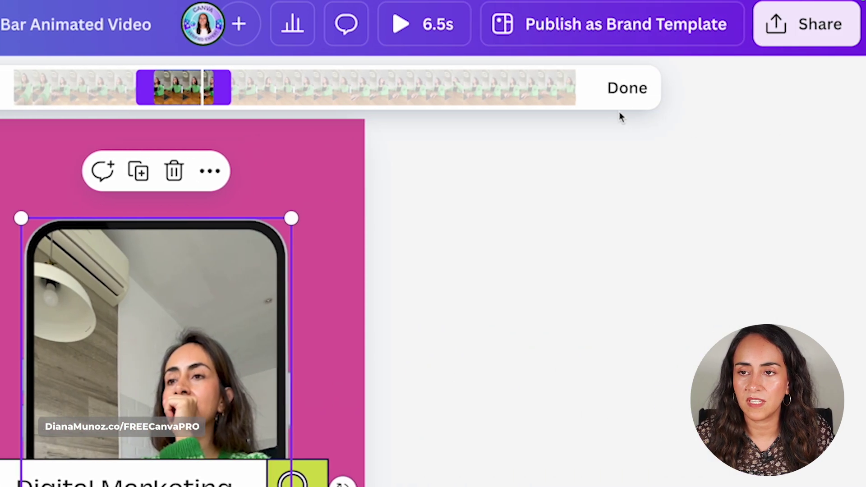
click(839, 88)
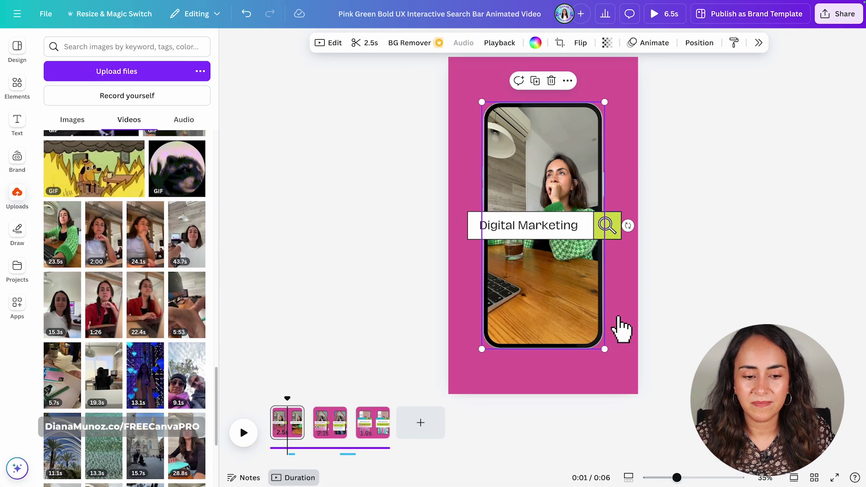
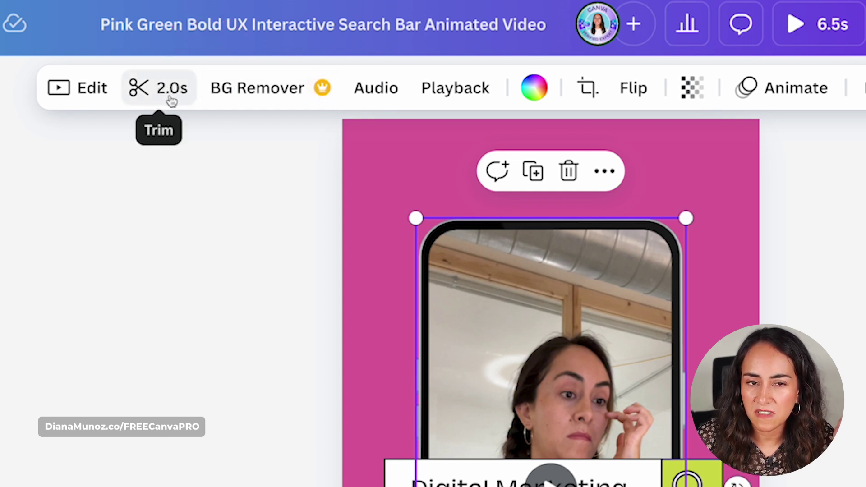
Trim the second page's phone clip to 2.1 s.
click(172, 100)
double_click(314, 86)
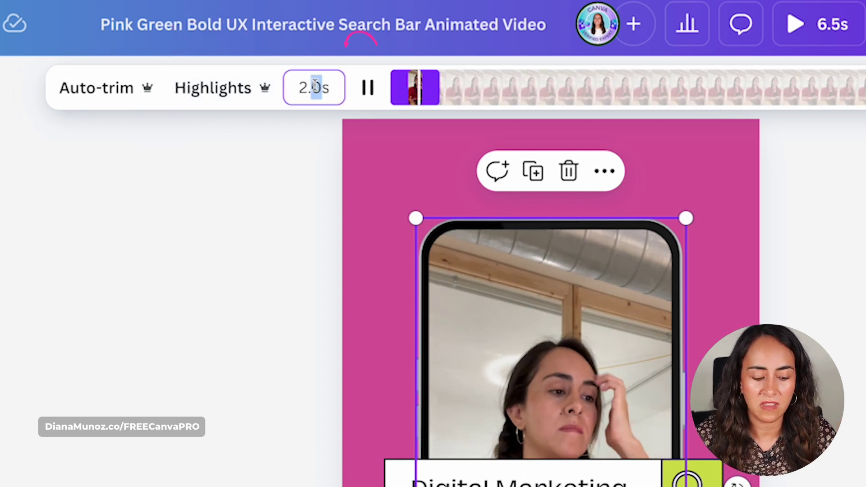
text(1)
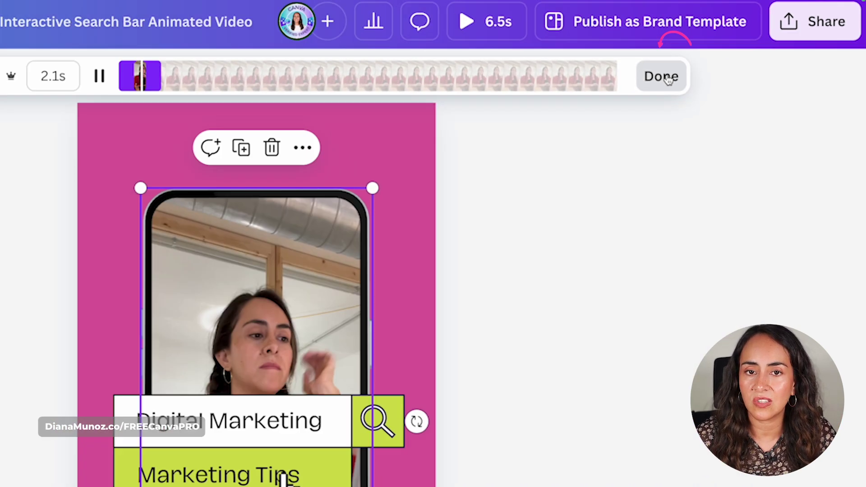
click(631, 87)
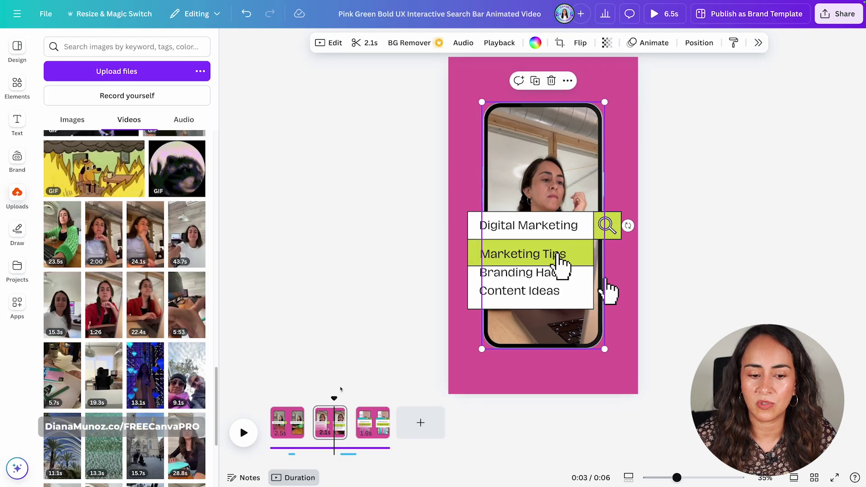
Fill the phone frame on the third page with the uploaded 18.4 s office clip.
drag(340, 389, 371, 400)
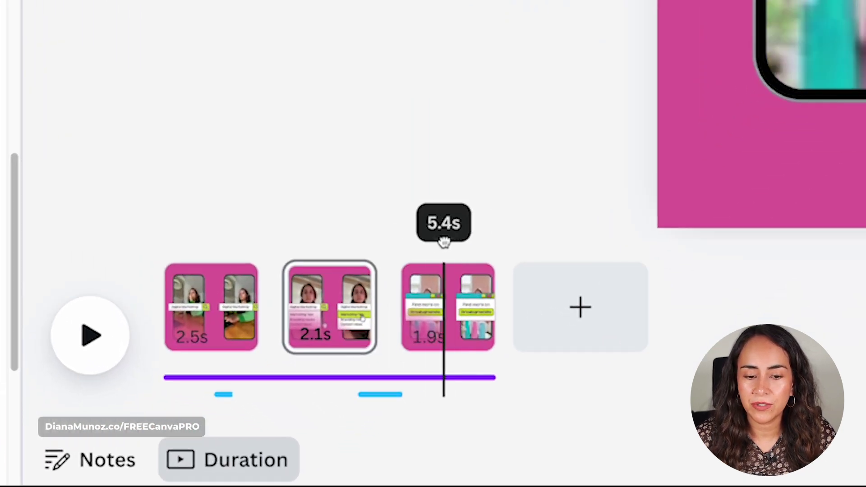
drag(444, 242, 467, 239)
click(453, 293)
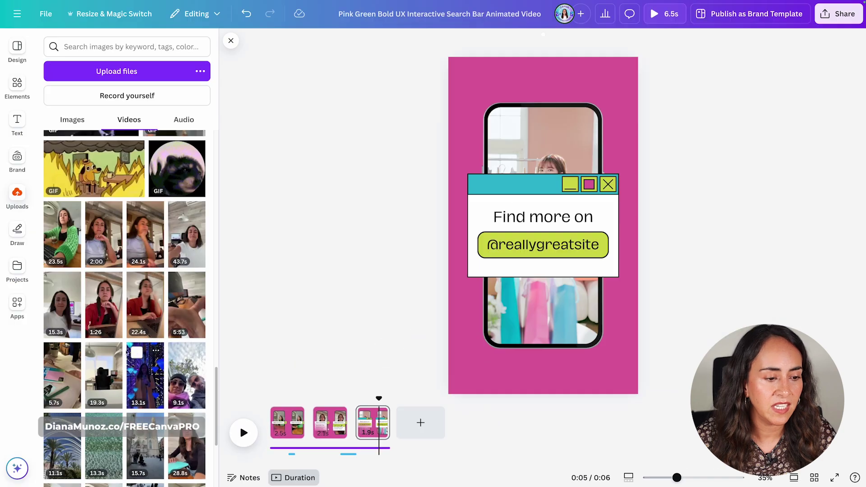
scroll(131, 387, down, 4)
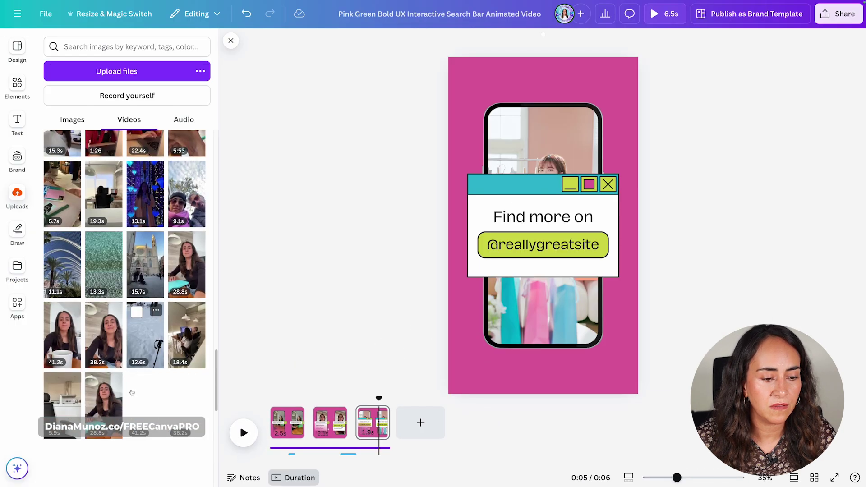
drag(186, 335, 501, 142)
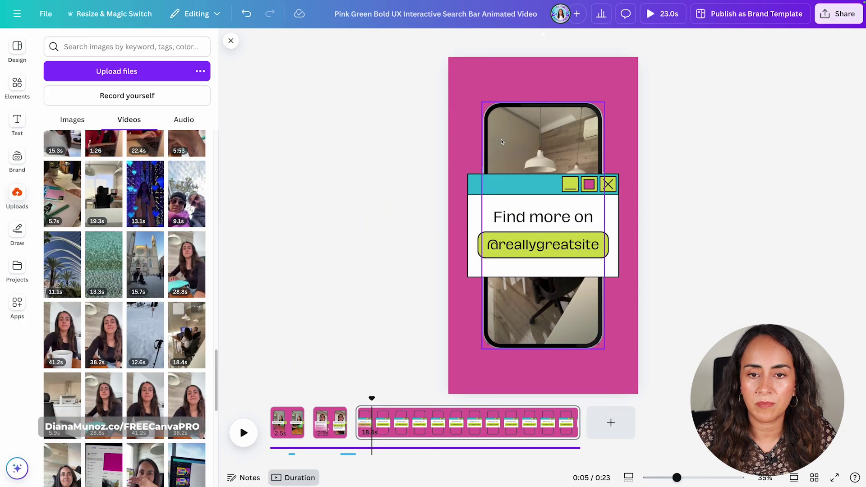
Trim the third page's office clip to 1.8 s and shift the kept section to a later part of the footage.
click(501, 142)
click(418, 45)
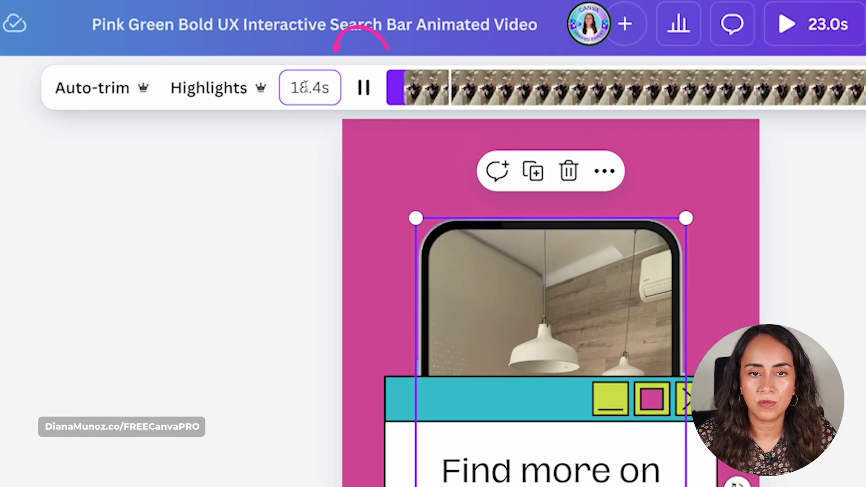
click(305, 86)
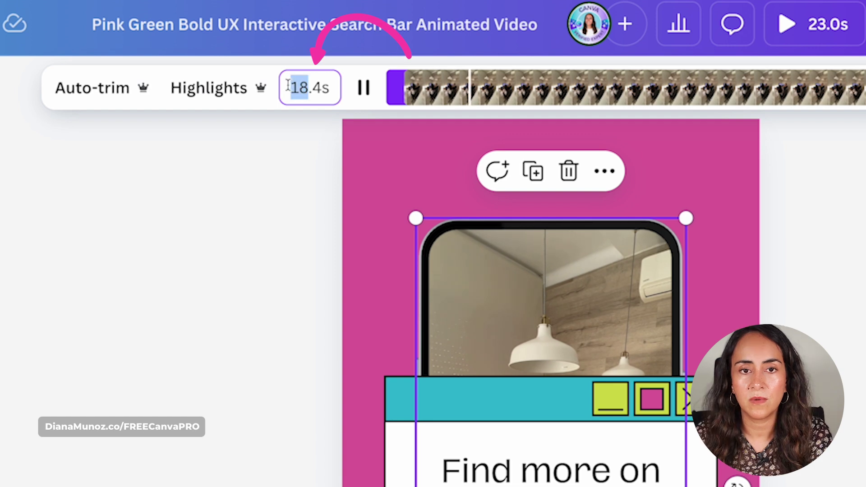
text(148)
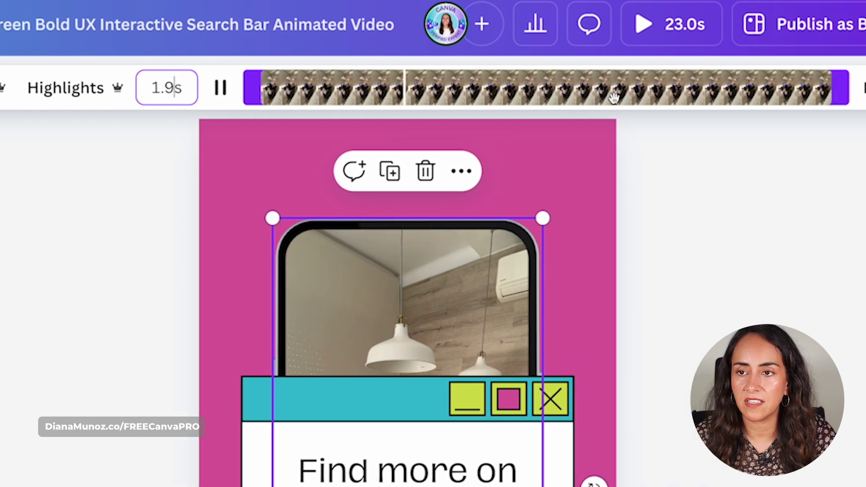
click(865, 88)
click(158, 88)
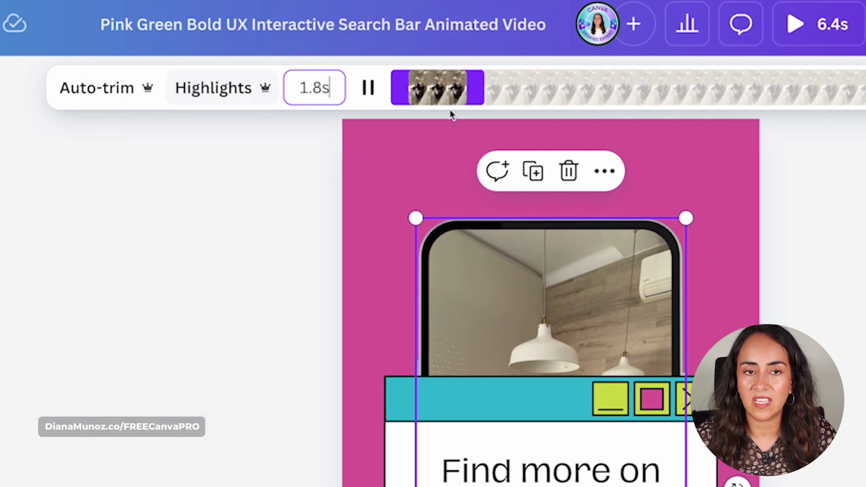
drag(460, 90, 583, 92)
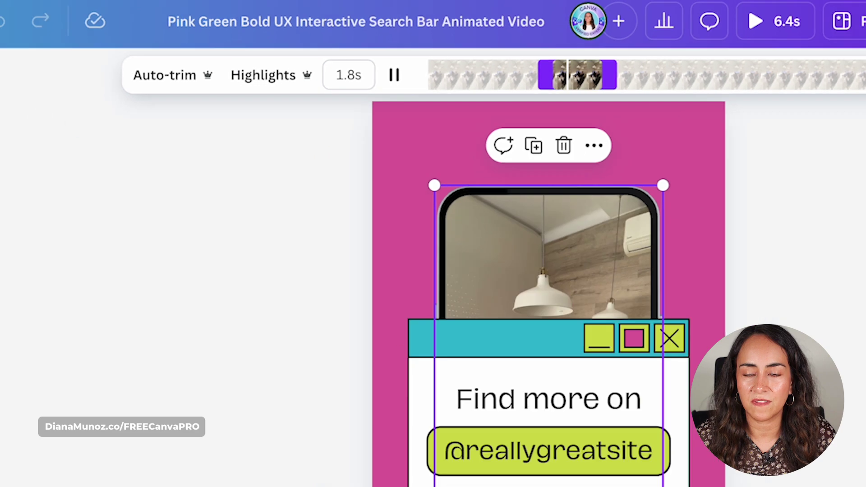
click(865, 88)
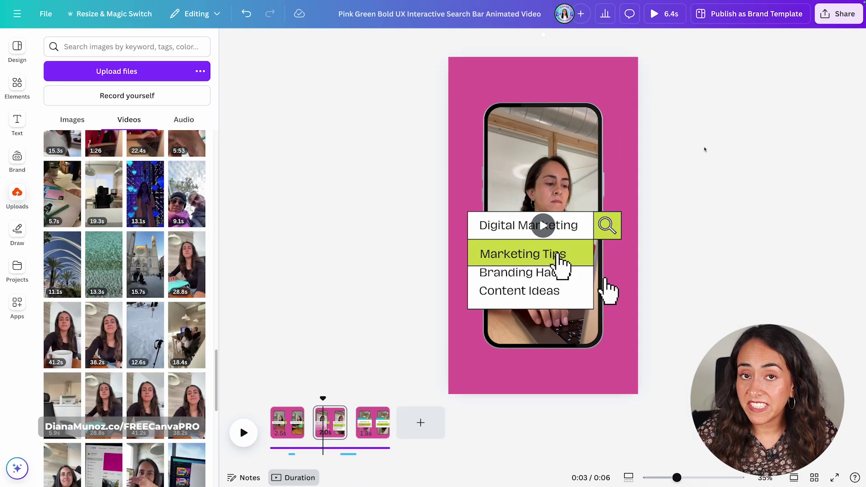
Mute the audio of the second page's phone clip.
click(576, 141)
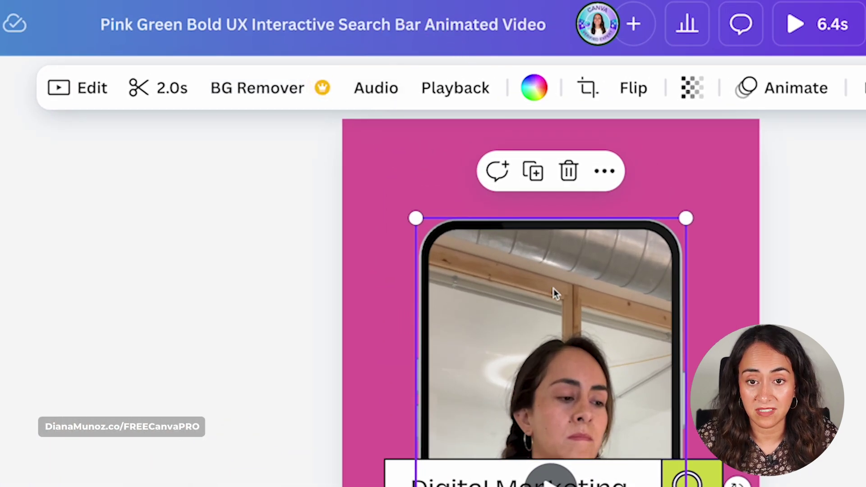
click(375, 89)
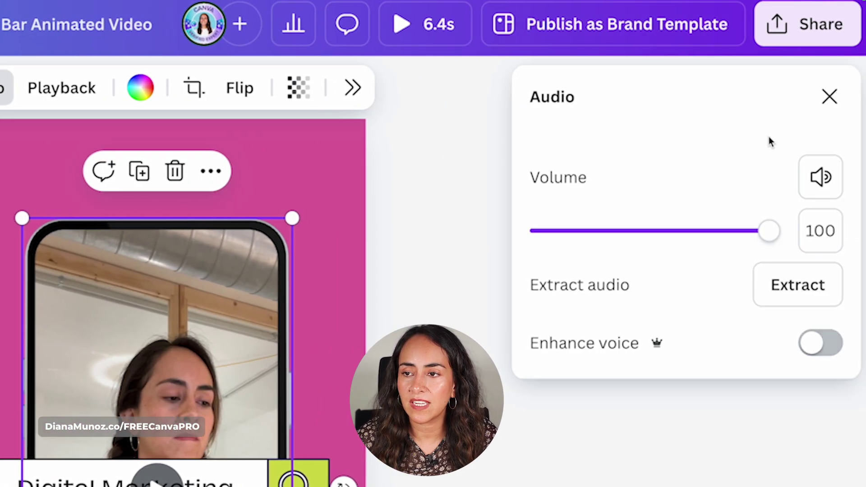
click(814, 168)
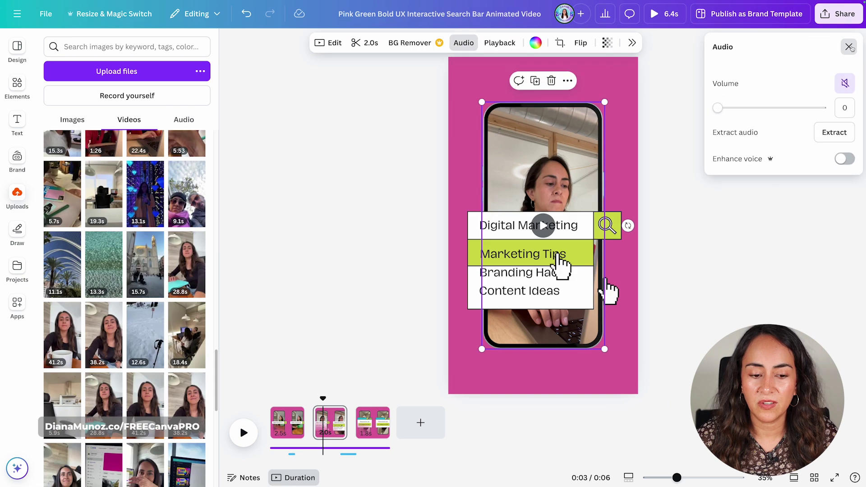
click(829, 96)
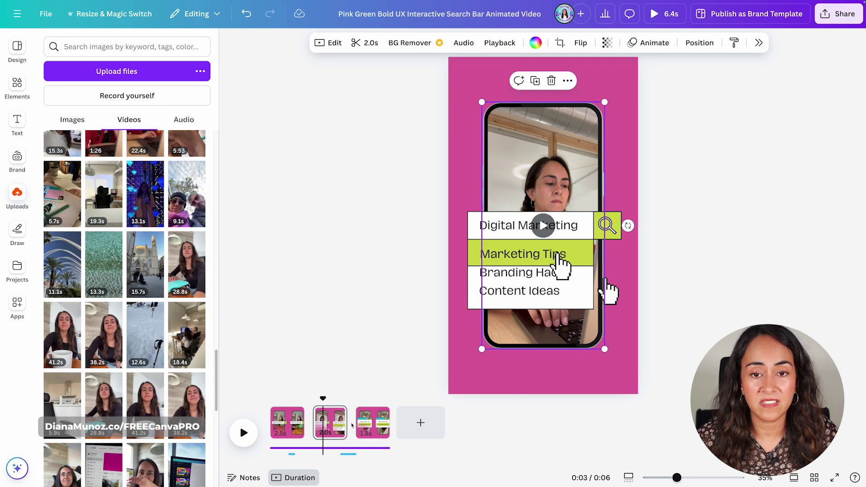
Check whether the phone clips on the first and third pages offer audio settings.
click(296, 423)
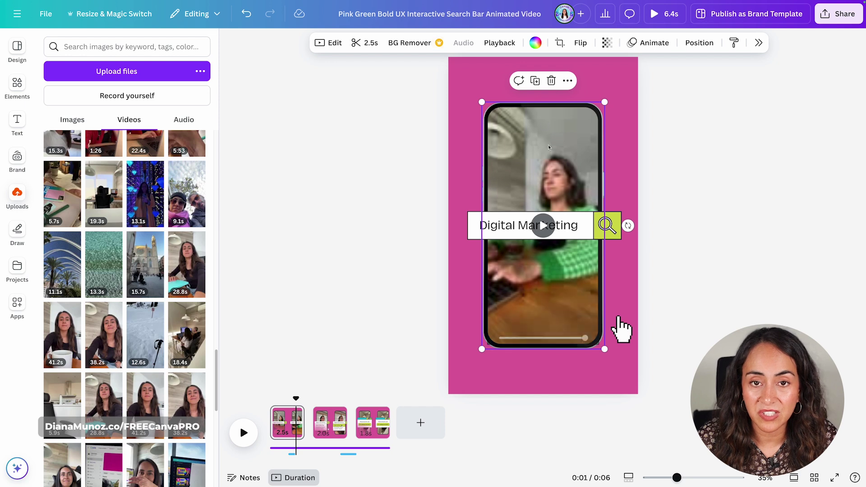
click(372, 417)
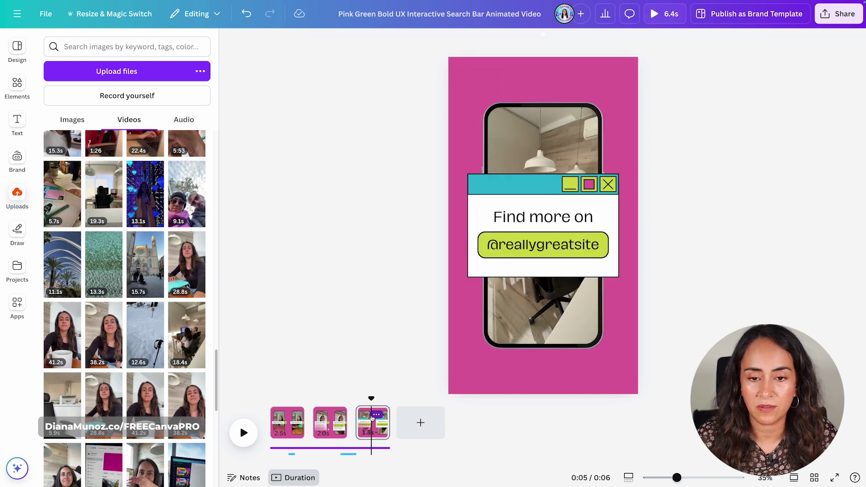
click(512, 130)
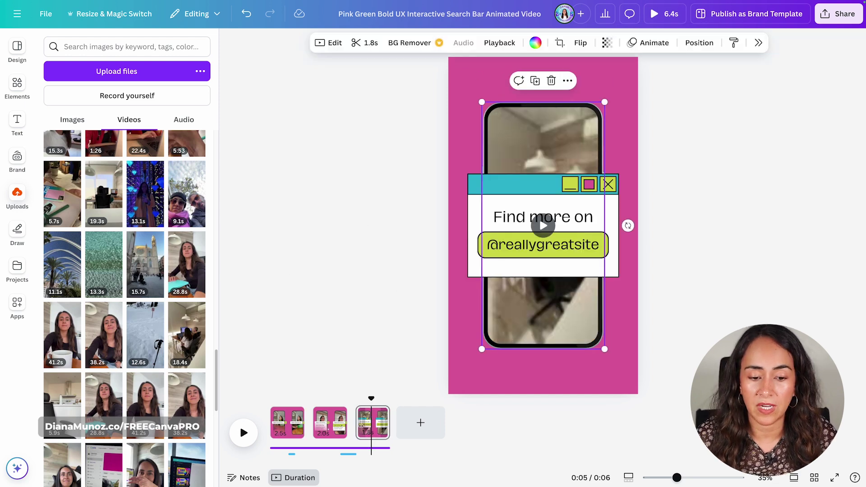
Recolor the background with the brand's primary pink and the search button with the brand's primary yellow across all pages.
click(287, 408)
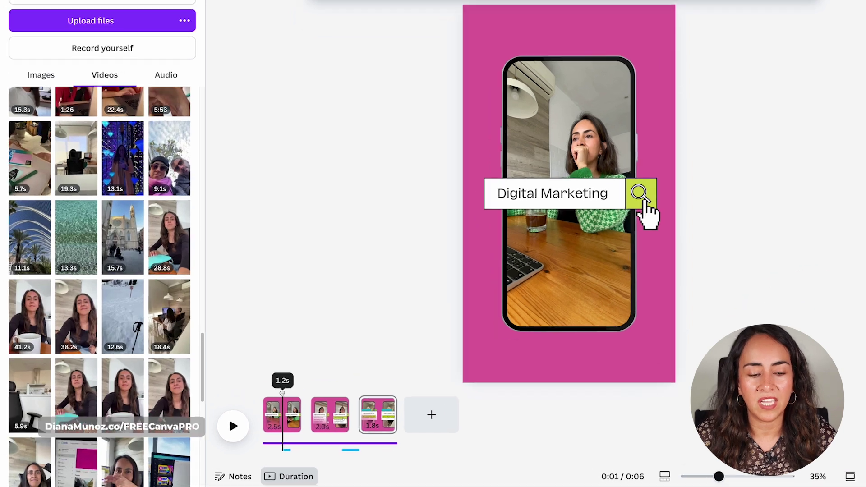
click(282, 396)
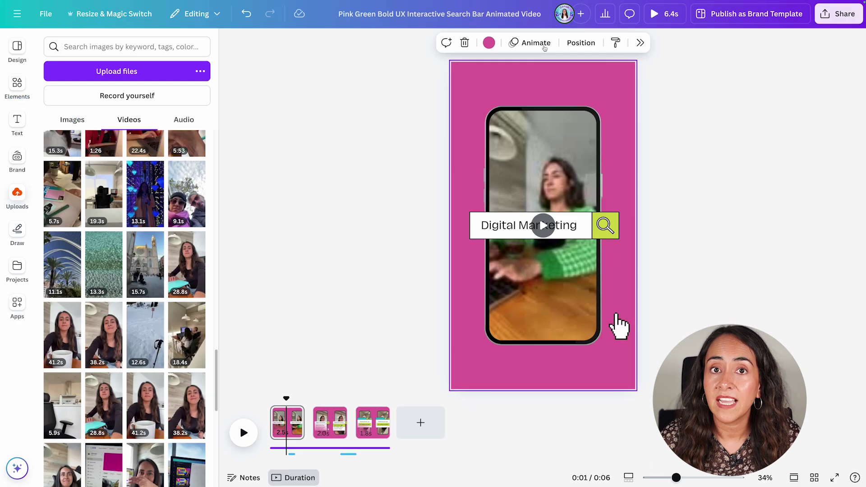
click(489, 43)
click(744, 209)
click(755, 442)
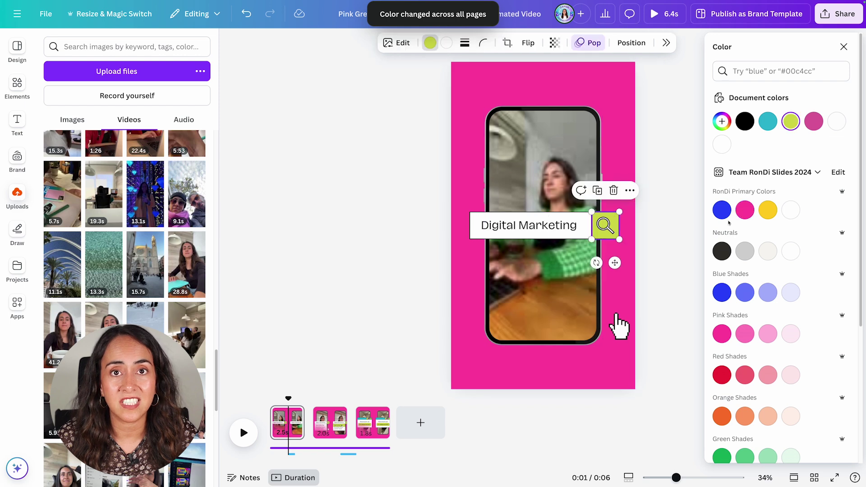
click(767, 210)
Change the font from Hagrid Text to Montserrat SemiBold across the whole design.
click(529, 225)
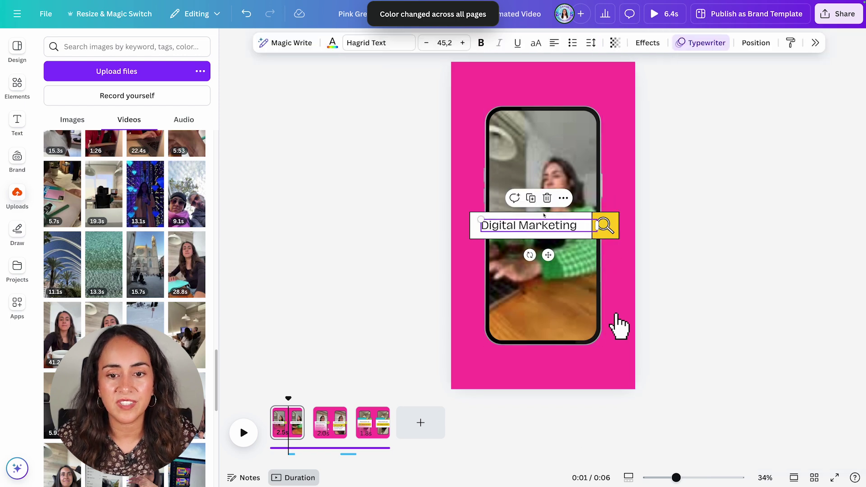
click(393, 45)
click(750, 161)
click(757, 262)
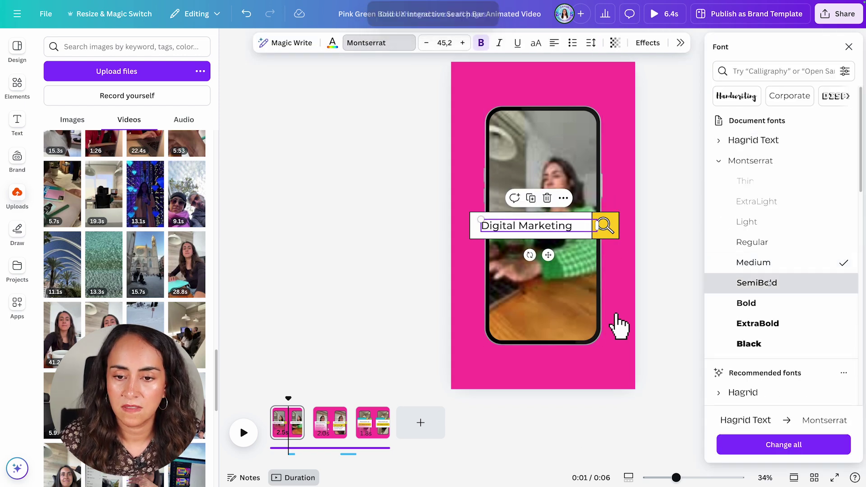
click(768, 282)
click(783, 444)
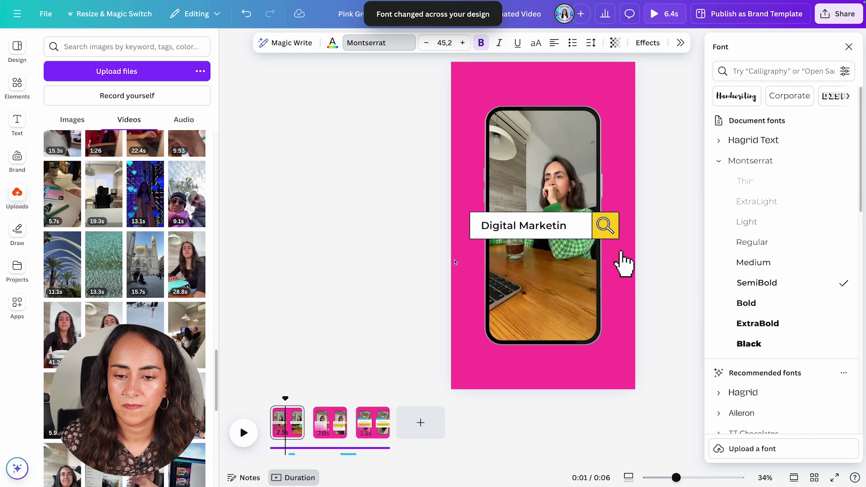
Replace the search bar text on the first page with "Canva Tutorials".
double_click(523, 226)
text(Canva Tutorials)
key(ctrl+a)
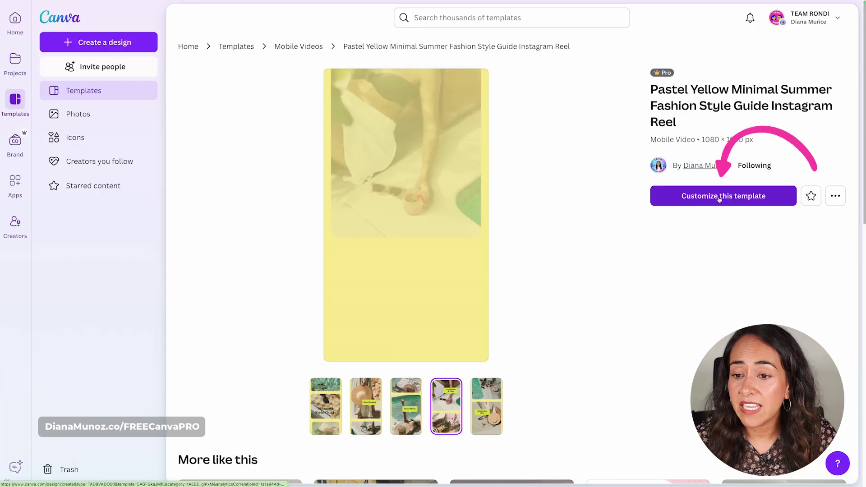
Open the Pastel Yellow Minimal Summer Fashion Style Guide template for customizing and review its first page's animation and the overview of all pages.
click(721, 195)
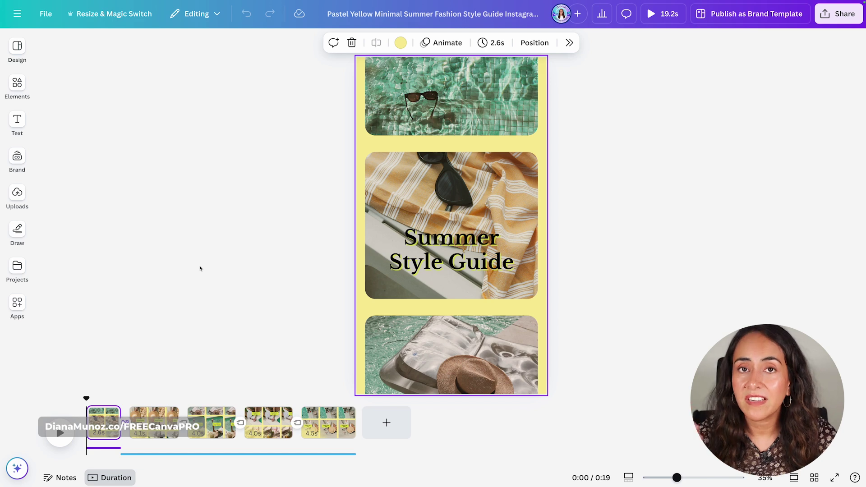
click(85, 398)
drag(85, 398, 115, 398)
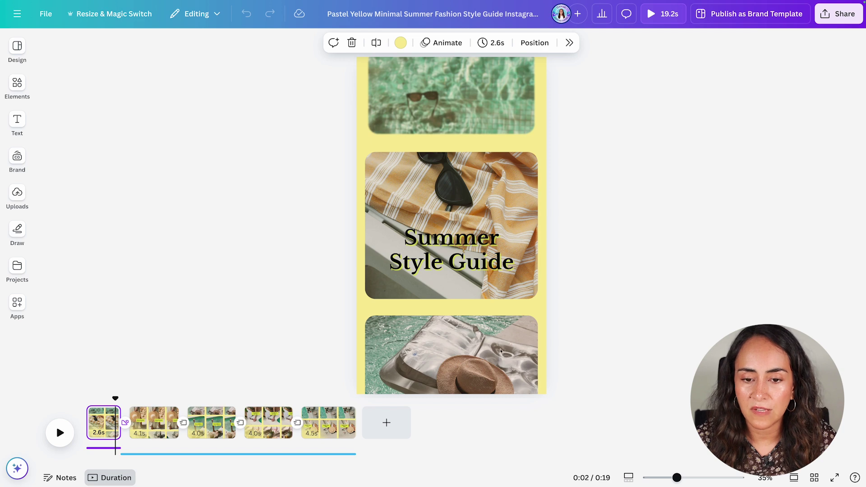
click(814, 477)
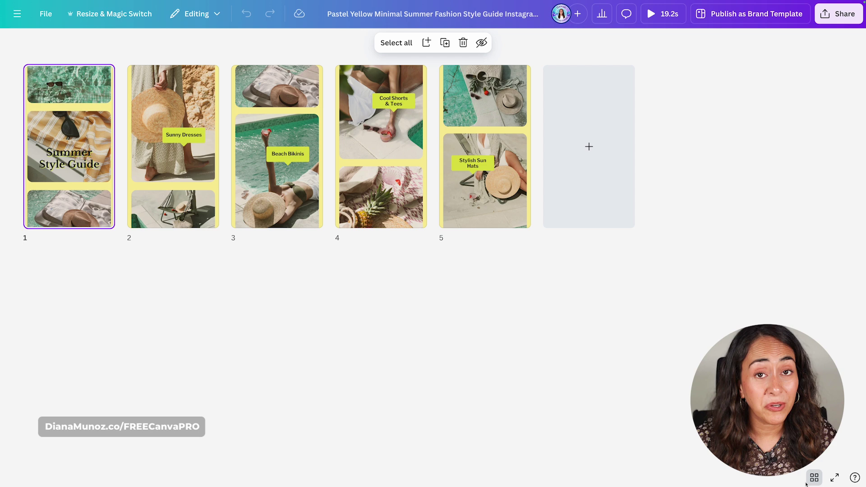
key(Return)
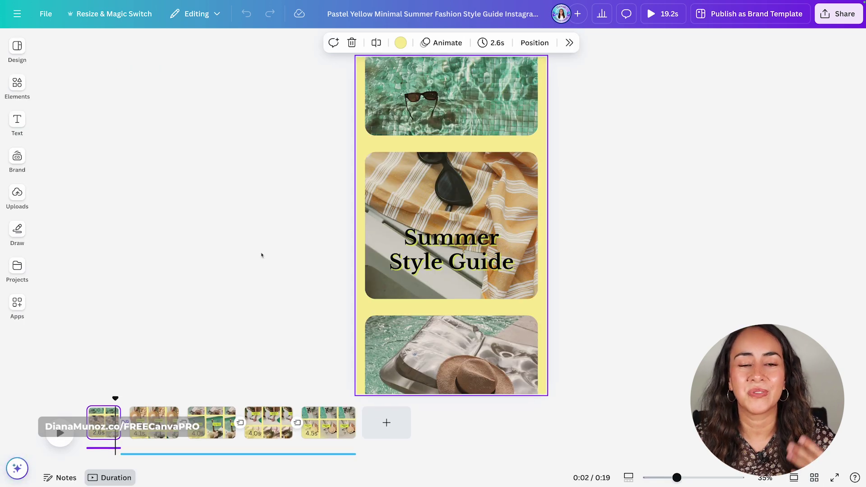
Fill the first page's top frame with the uploaded large group photo and its middle frame with the photo of a speaker at a long table.
click(18, 193)
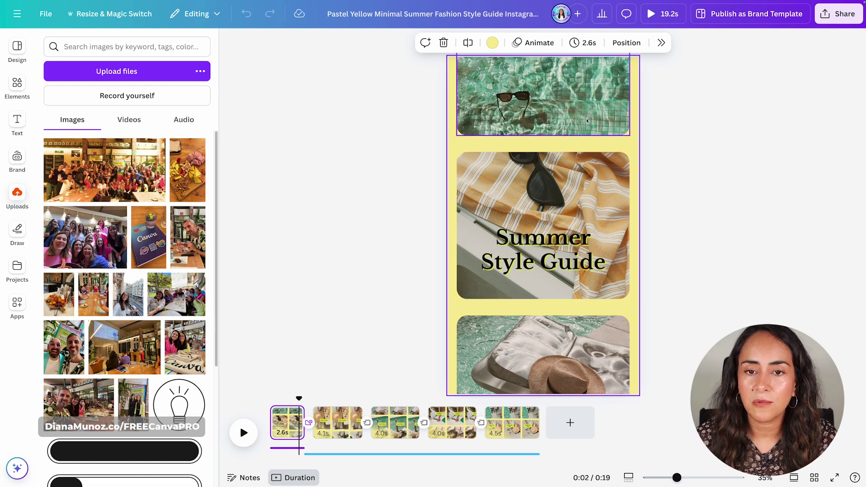
mouse_move(297, 398)
mouse_down()
mouse_move(509, 402)
mouse_move(288, 401)
mouse_up()
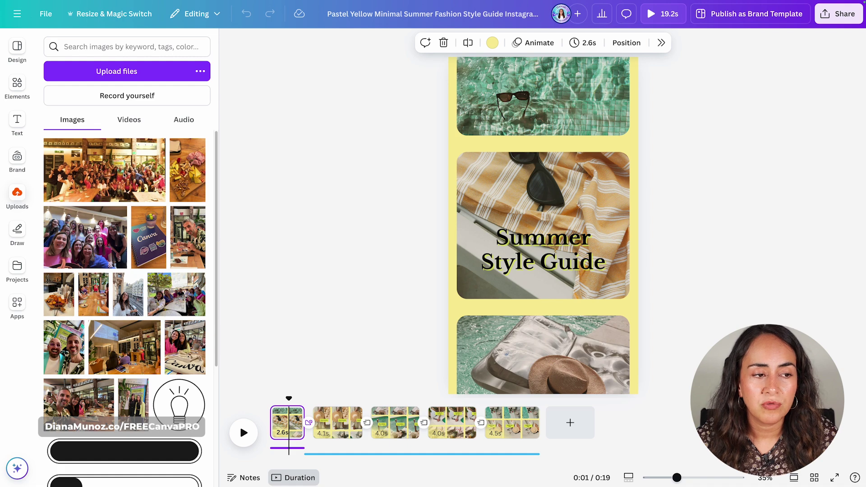
drag(124, 175, 511, 95)
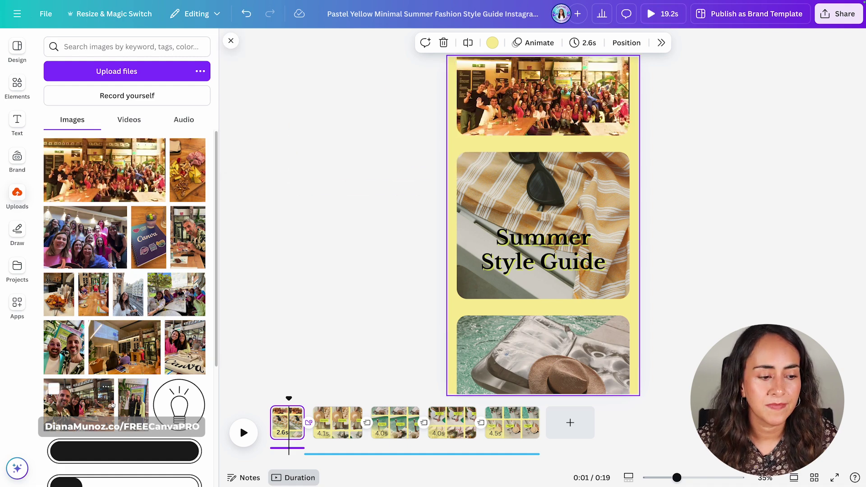
drag(93, 295, 606, 169)
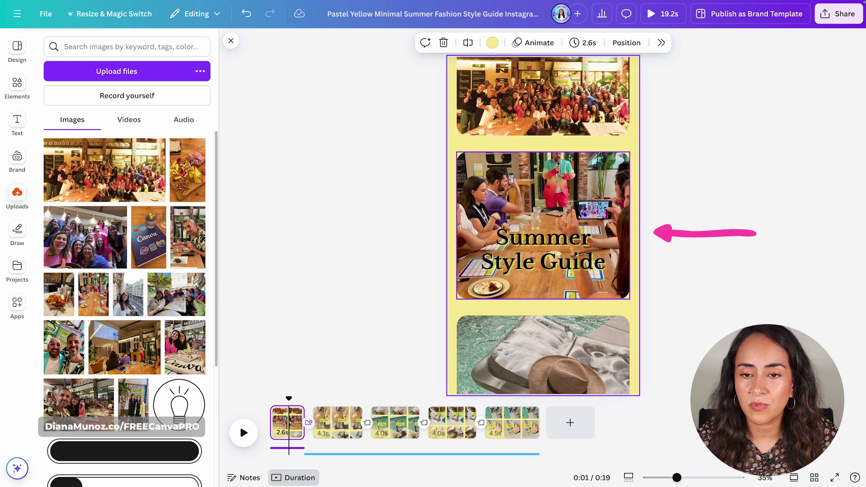
Shift the middle frame's photo down inside its crop so the speaker's whole head shows.
click(581, 175)
double_click(598, 188)
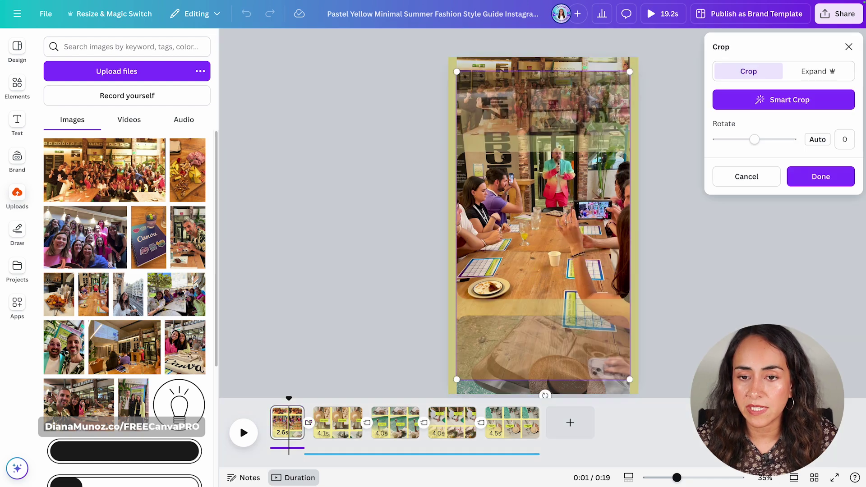
drag(594, 183, 595, 201)
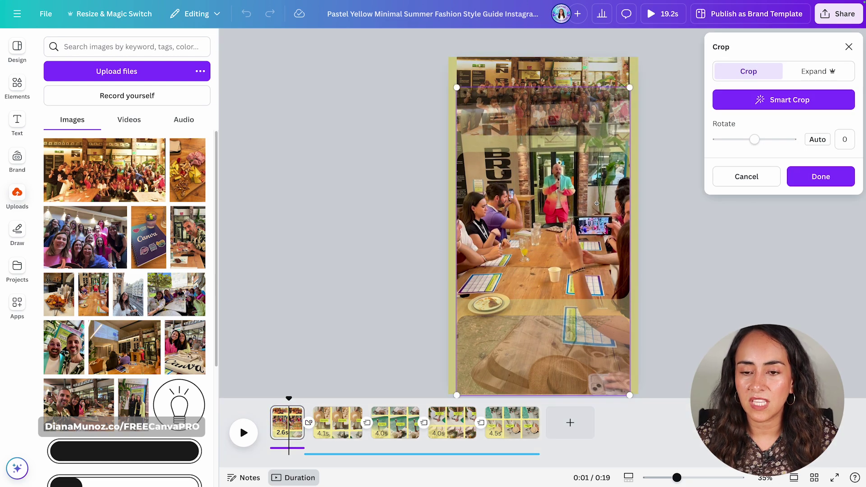
click(811, 177)
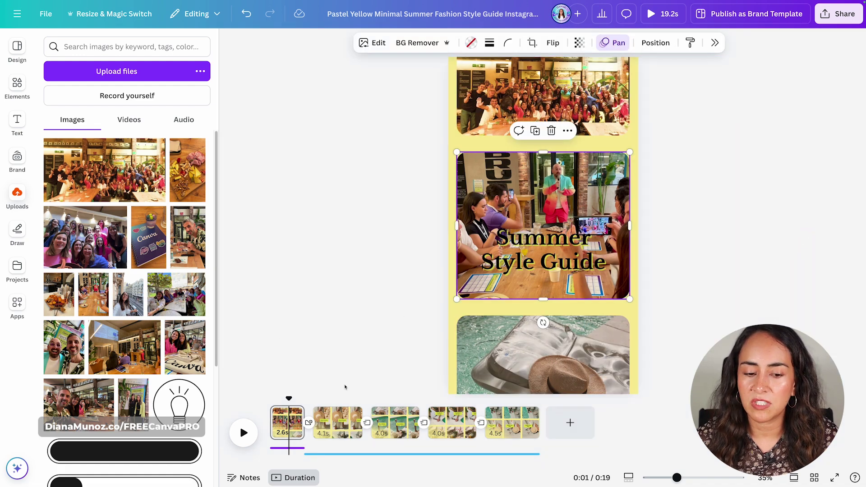
Fill the first page's bottom frame with the uploaded cheese board photo and go to the second page.
drag(187, 170, 232, 194)
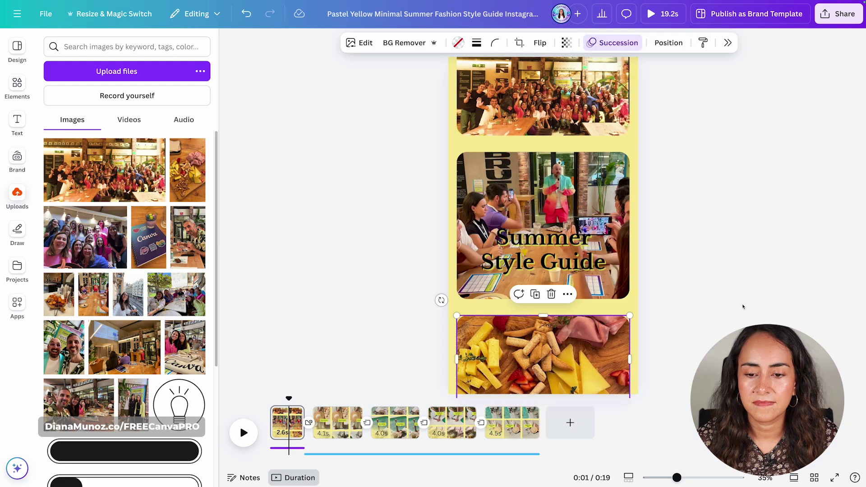
click(336, 422)
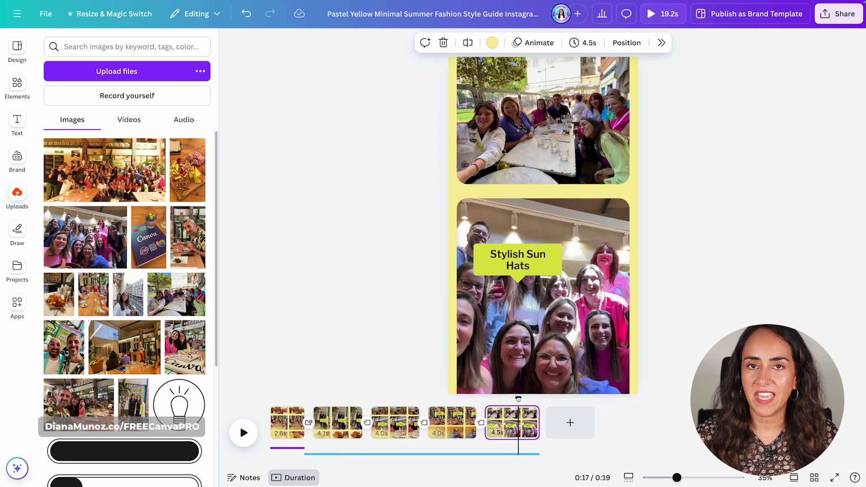
Move the second page's "Sunny Dresses" label down to the lower part of the group-of-three photo, then continue to the third page.
drag(518, 398, 343, 399)
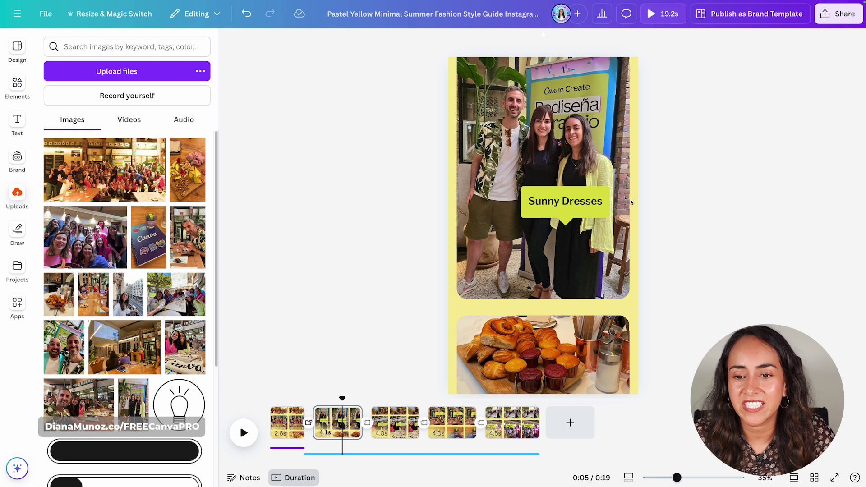
click(563, 203)
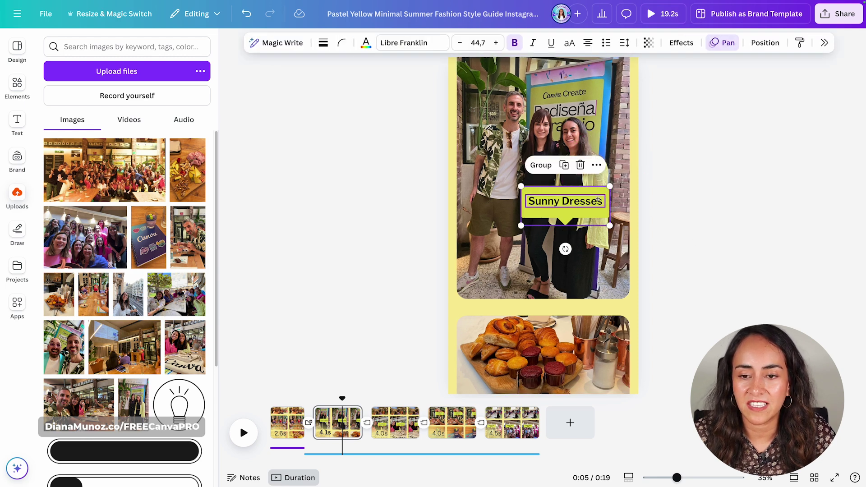
click(697, 246)
click(396, 422)
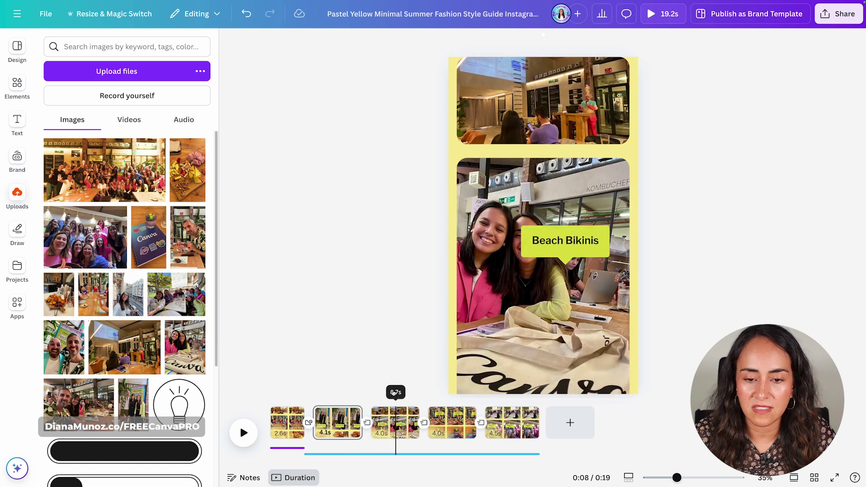
Reposition the labels on the third, fourth and fifth pages so they sit clear of the people's faces.
drag(696, 269, 572, 239)
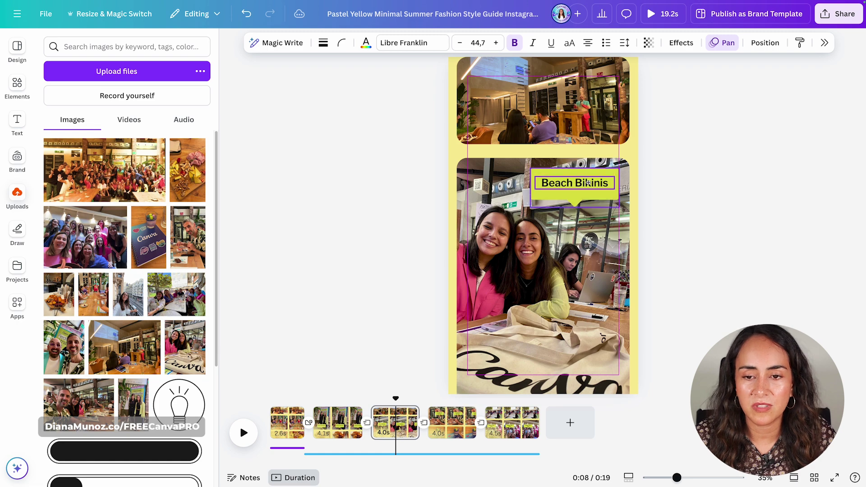
click(474, 452)
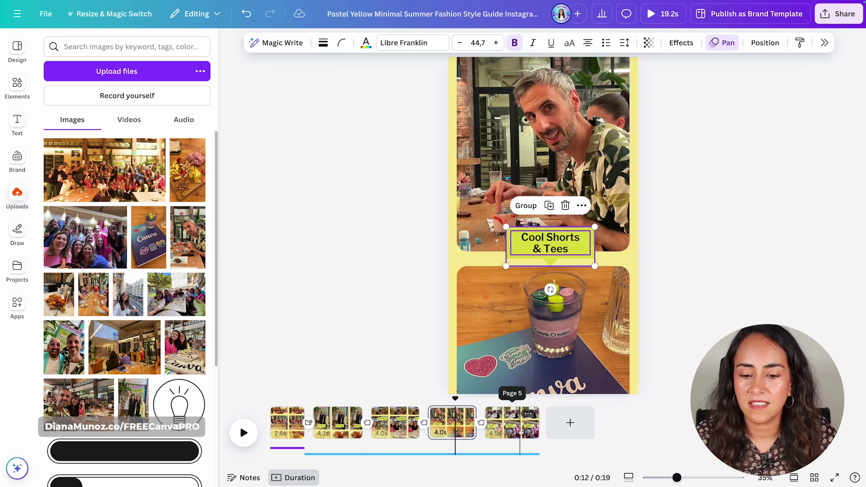
click(512, 421)
Delete the "Summer Style Guide" title from the first page.
click(330, 421)
click(283, 422)
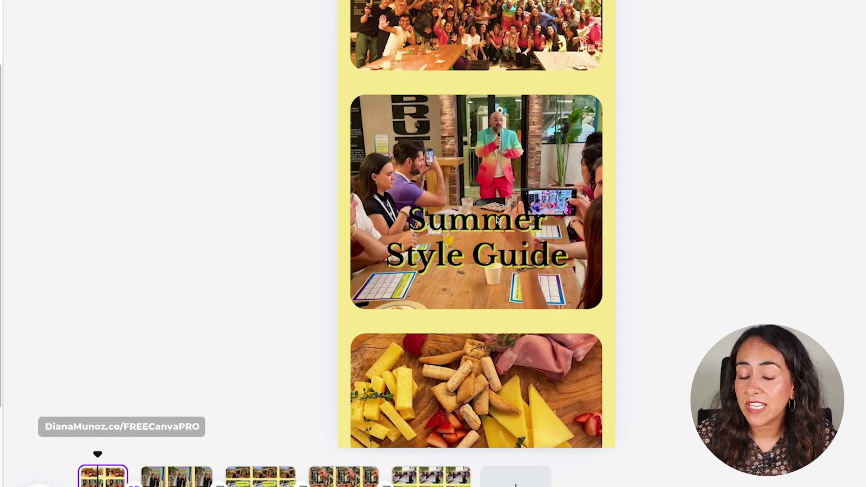
click(496, 221)
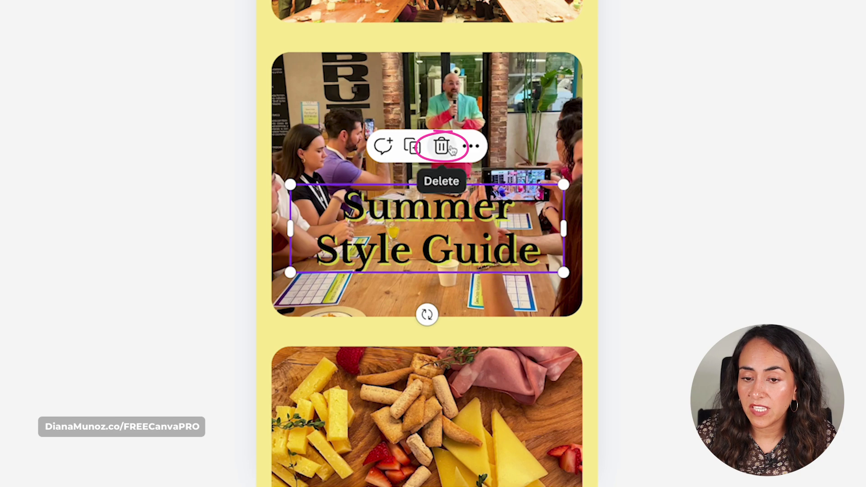
click(440, 145)
Copy the second page's label onto the first page's middle photo and change the copy's text to "Canva Create Spain 2024".
click(337, 422)
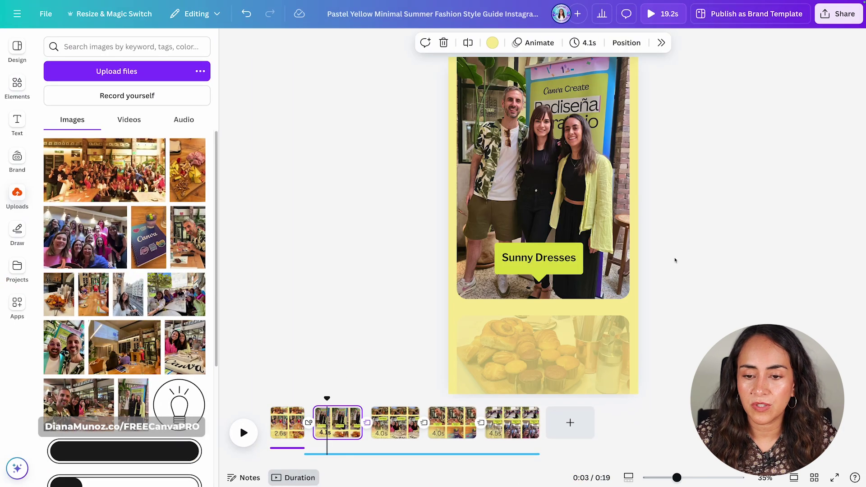
click(570, 253)
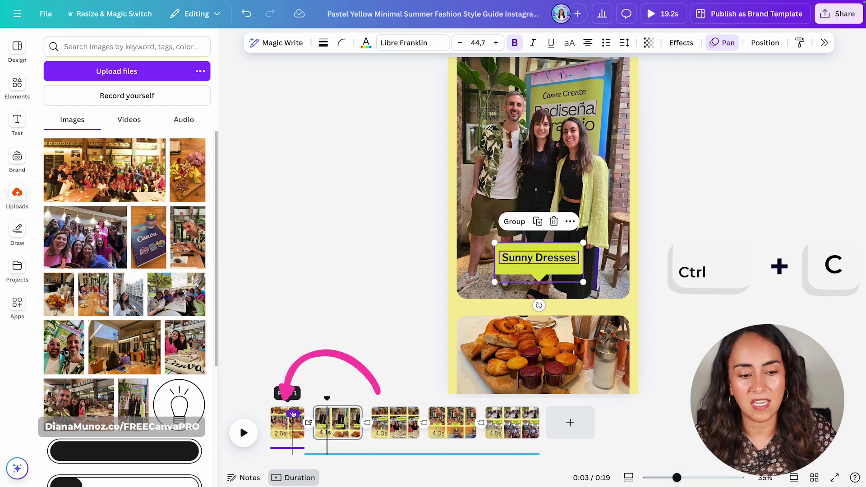
click(285, 425)
key(ctrl+v)
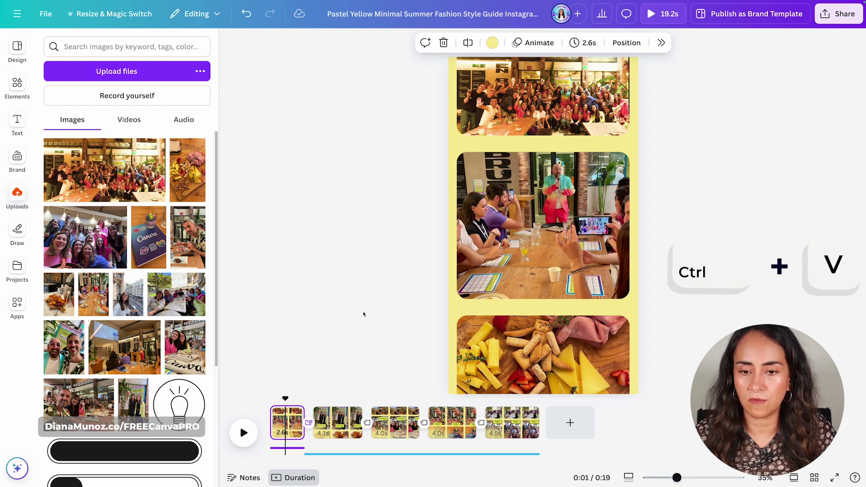
click(521, 260)
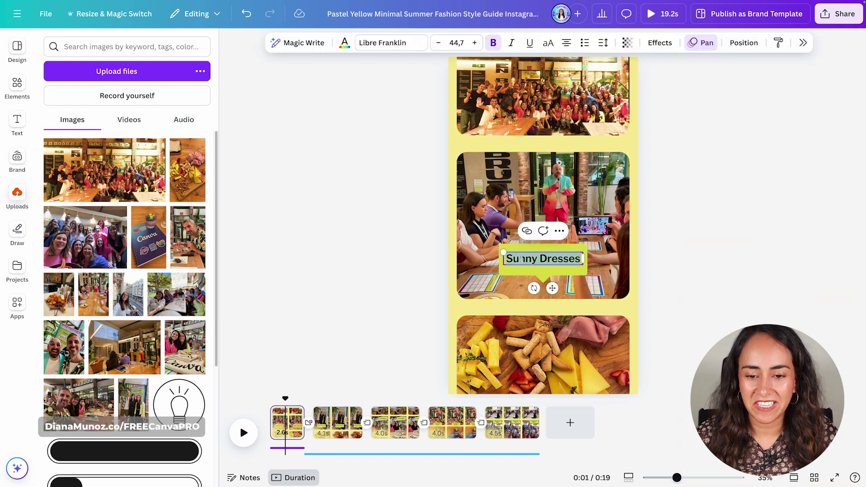
text(Canva Create Spain 2024)
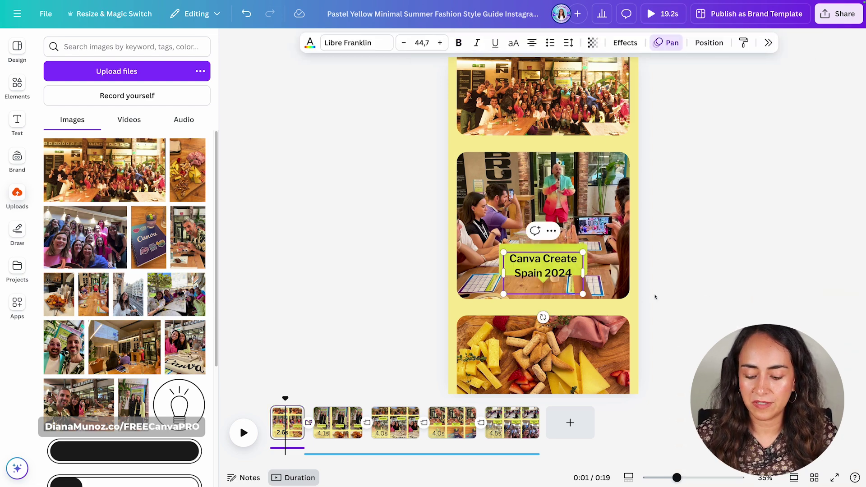
Change the second page's label text to "Meeting other Creators".
scroll(655, 296, down, 2)
key(Tab)
text(Meeting other Creators)
key(Return)
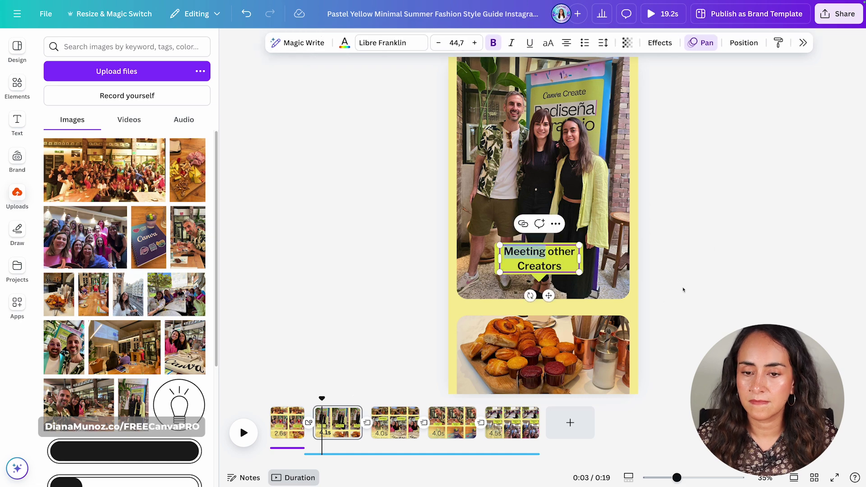
key(Escape)
Change the fourth page's label text from the shorts and tees wording to "Candle making activity".
scroll(683, 290, down, 2)
key(Tab)
scroll(682, 290, down, 2)
key(Tab)
text(Candle making activity)
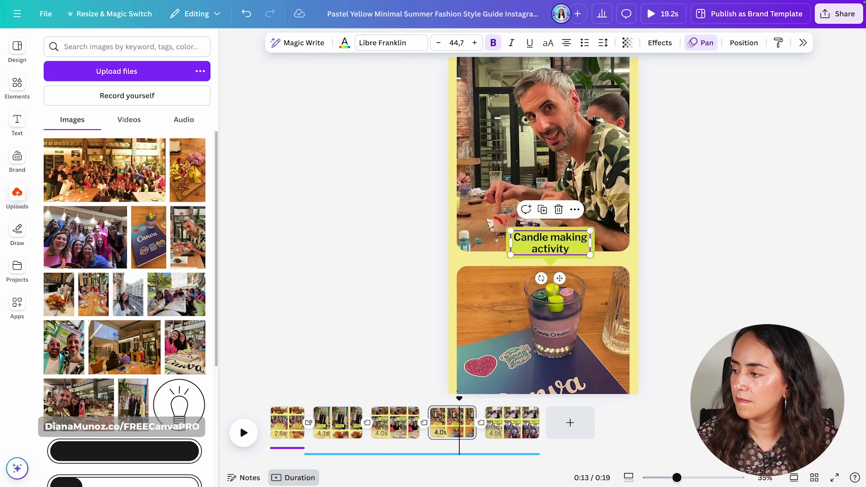
key(Escape)
Set the last page's label text to "Looking forward to the next one!" and place the label between the two photos.
scroll(542, 226, down, 2)
key(Tab)
text(Having fun!)
text(We had a lot of fun!)
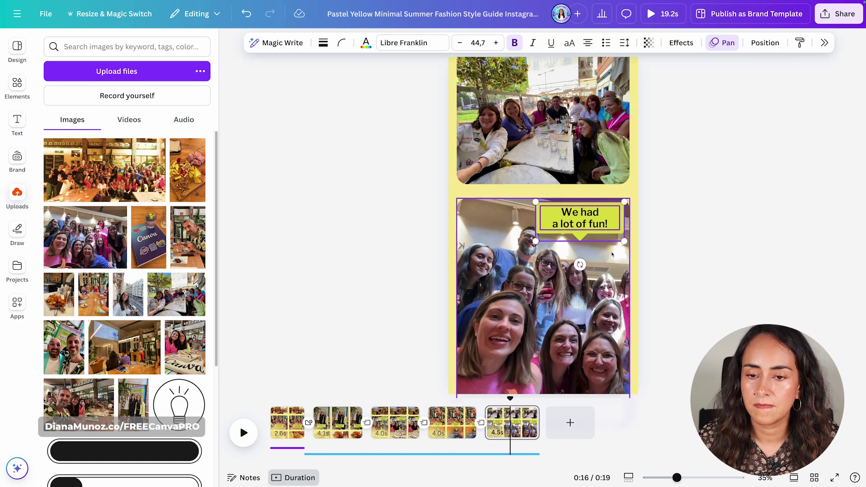
key(ctrl+z)
text(Looking forward to the next one!)
click(731, 215)
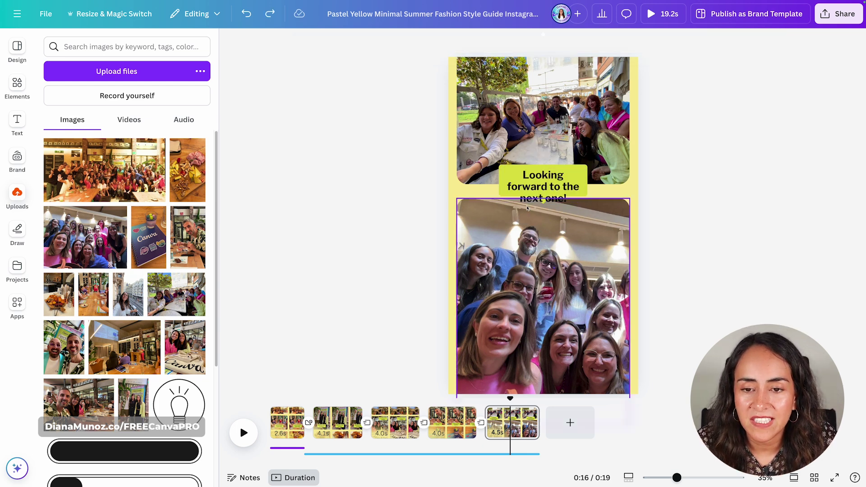
Enlarge the speech bubble behind the last page's label so the three-line text fits inside.
click(582, 187)
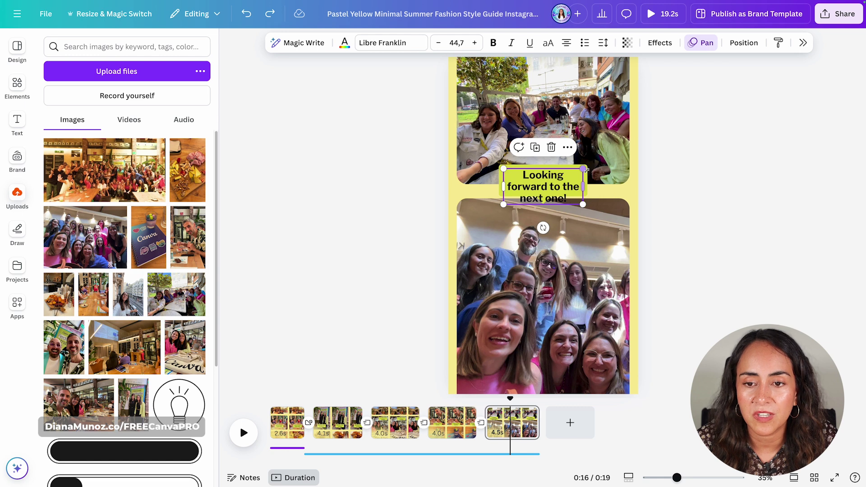
click(587, 195)
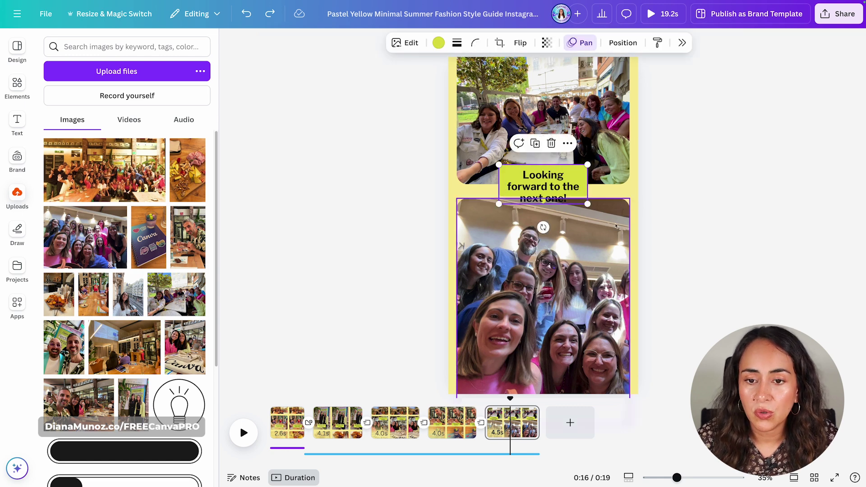
drag(589, 204, 600, 210)
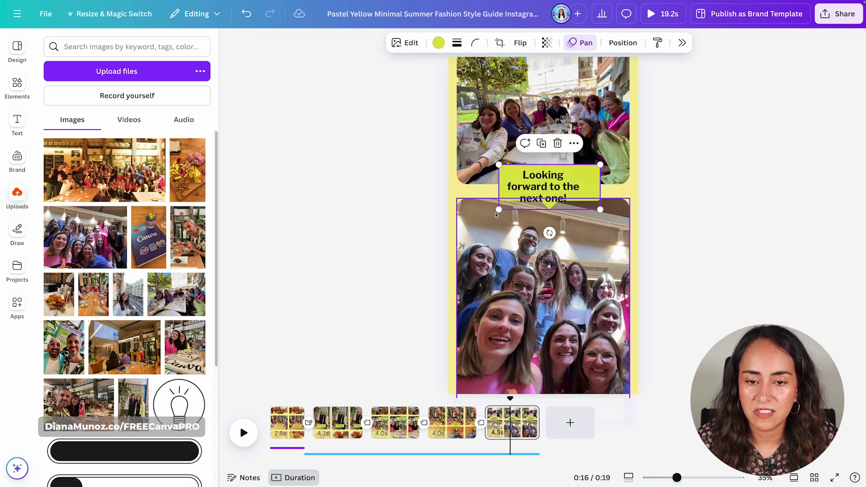
drag(498, 209, 477, 212)
click(701, 212)
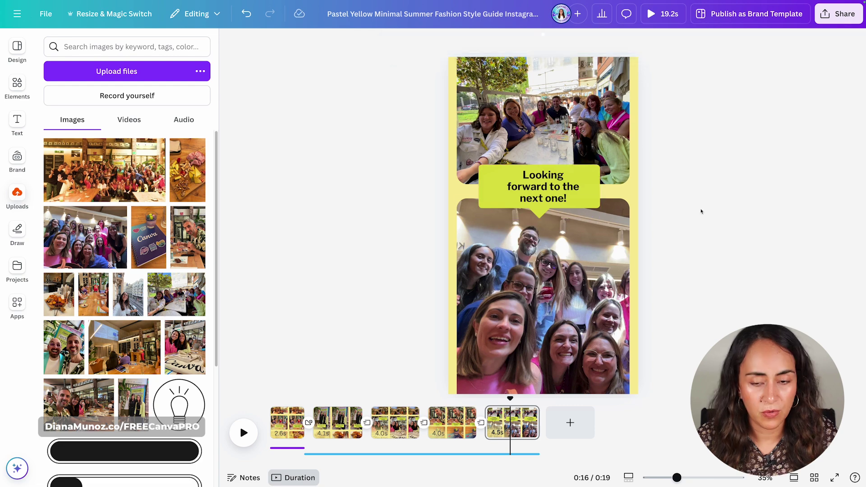
Reduce the font size of the last page's label text to 42.
click(543, 186)
click(457, 43)
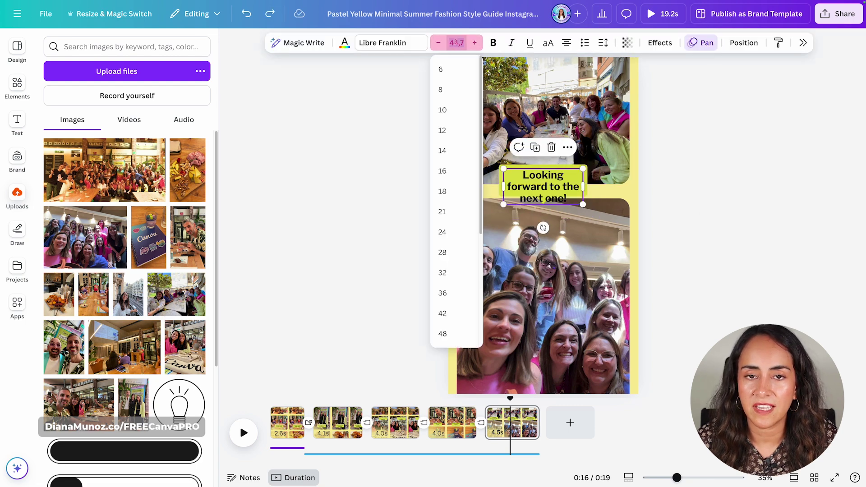
click(442, 312)
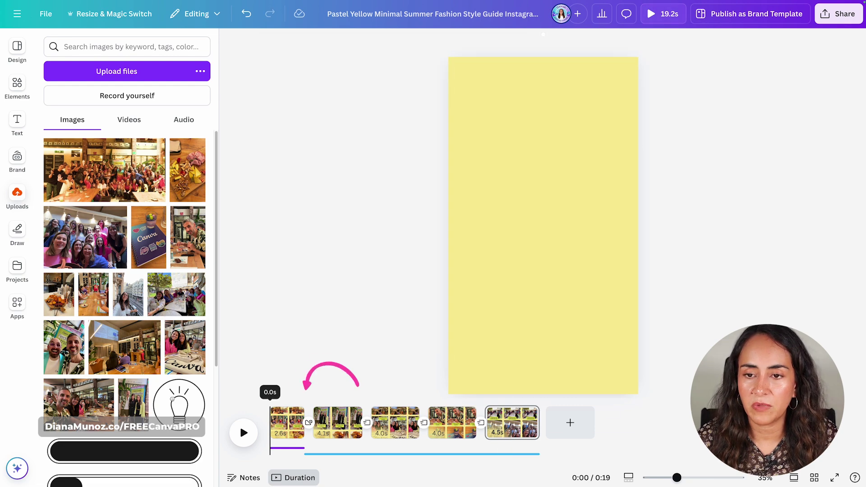
Recolor the page backgrounds dark gray and the label bubbles pink with white text across all pages, and return to the video's start.
click(292, 423)
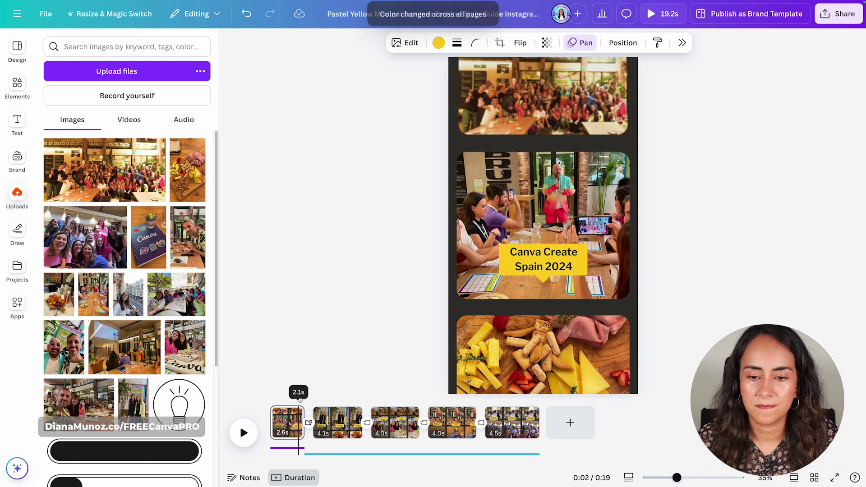
click(543, 259)
click(413, 422)
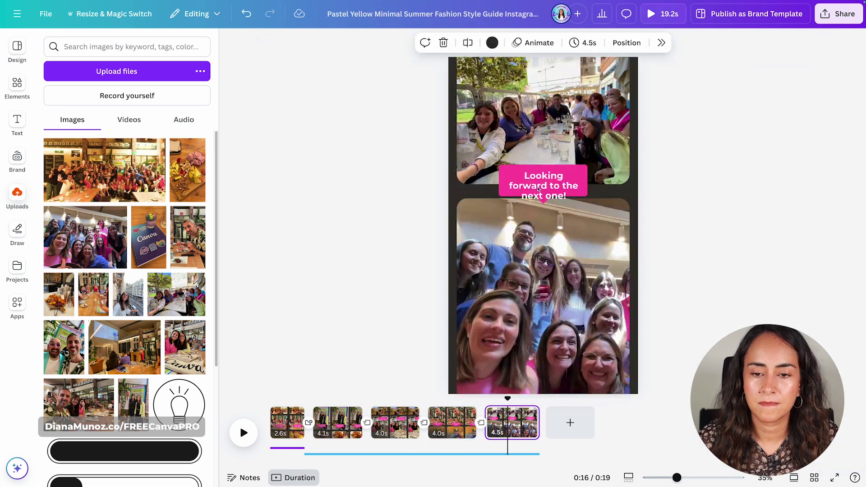
click(287, 422)
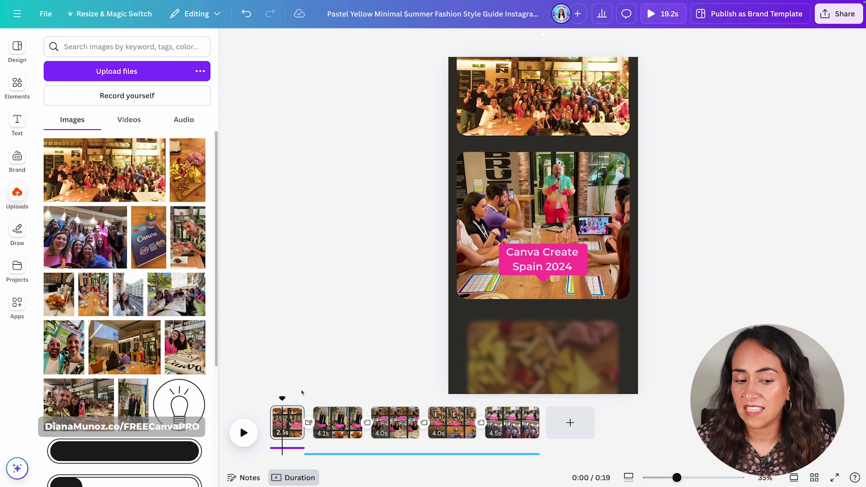
drag(282, 398, 270, 398)
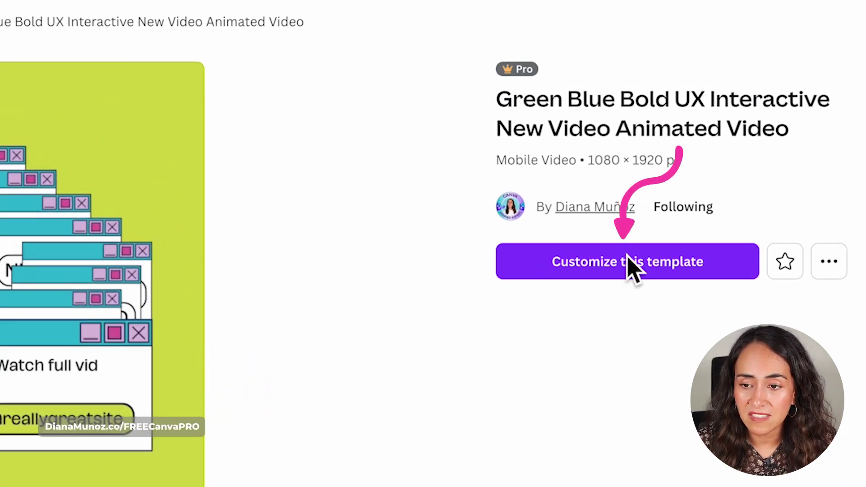
Open the Green Blue Bold UX Interactive New Video Animated Video template for customizing and preview its animation from start to end.
click(633, 266)
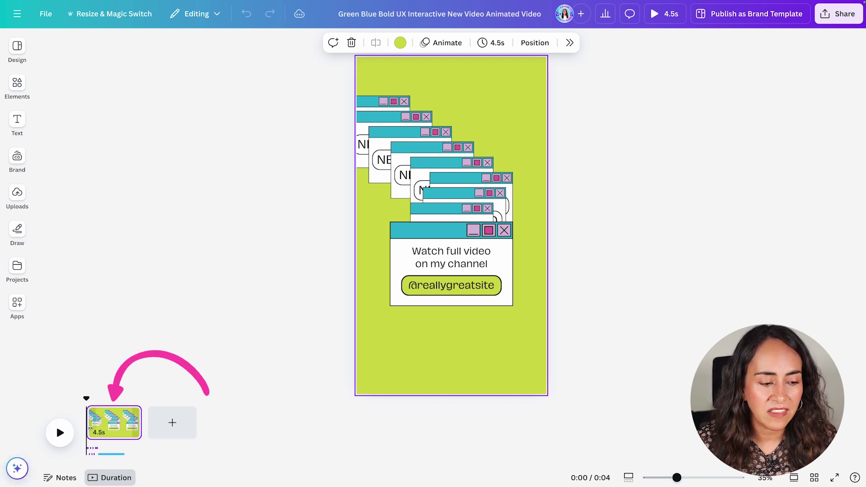
mouse_move(86, 401)
mouse_down()
mouse_move(121, 405)
mouse_move(87, 405)
mouse_up()
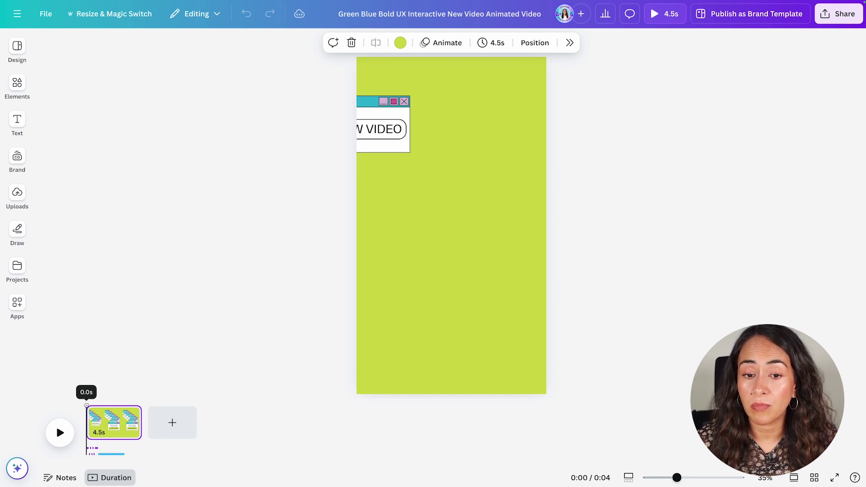
drag(86, 405, 268, 377)
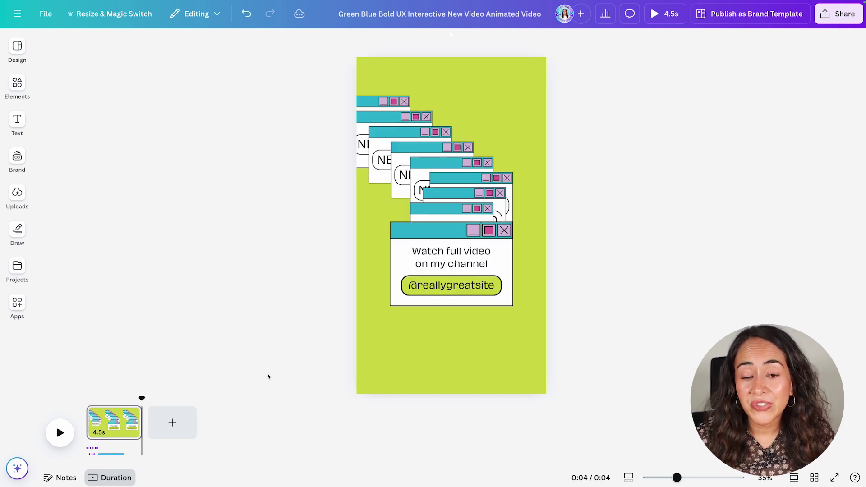
double_click(423, 285)
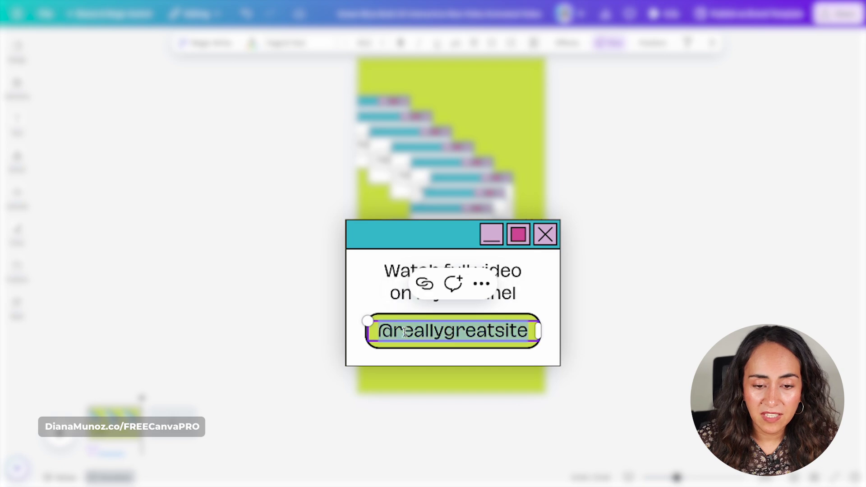
text(@team)
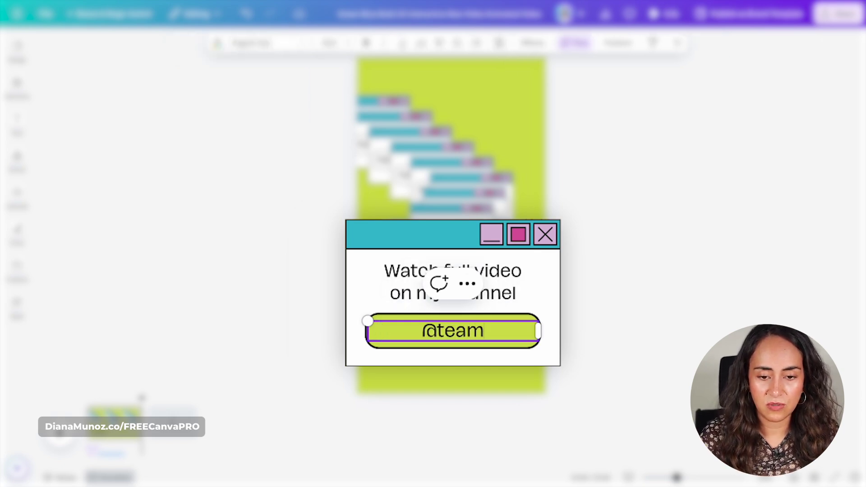
text(rondi)
click(401, 278)
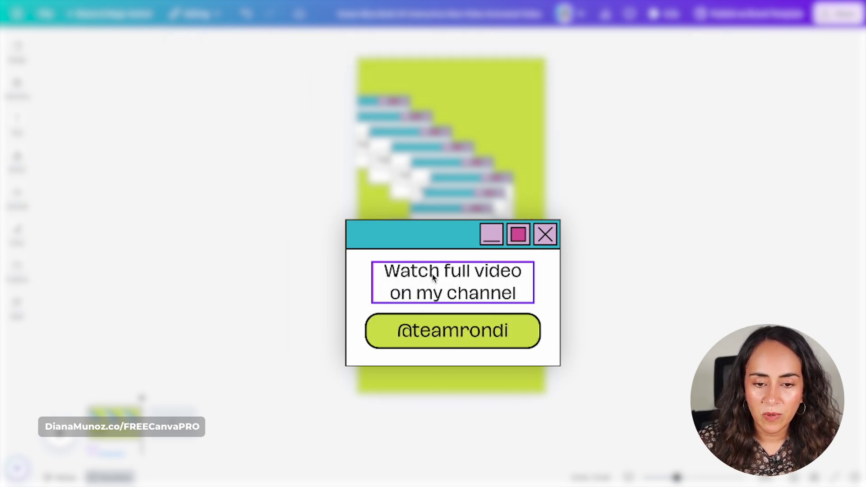
click(303, 356)
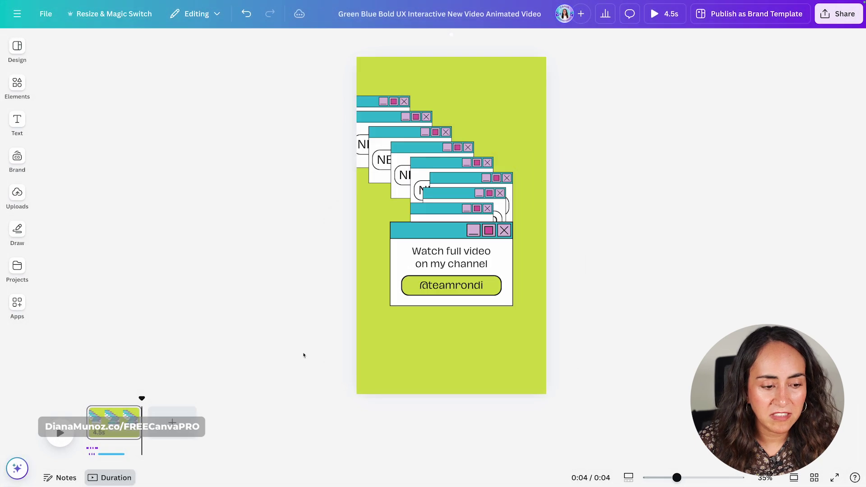
Change the font of the "Watch full video on my channel" text to Montserrat and apply it across the whole design.
click(436, 256)
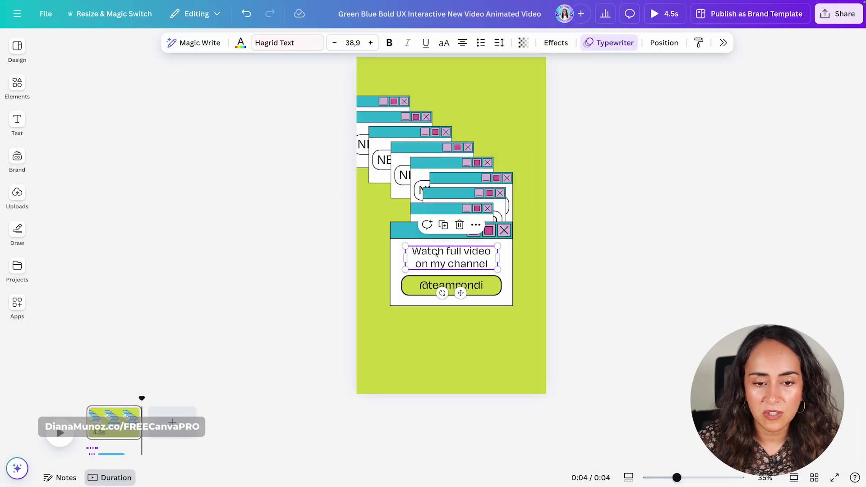
click(284, 43)
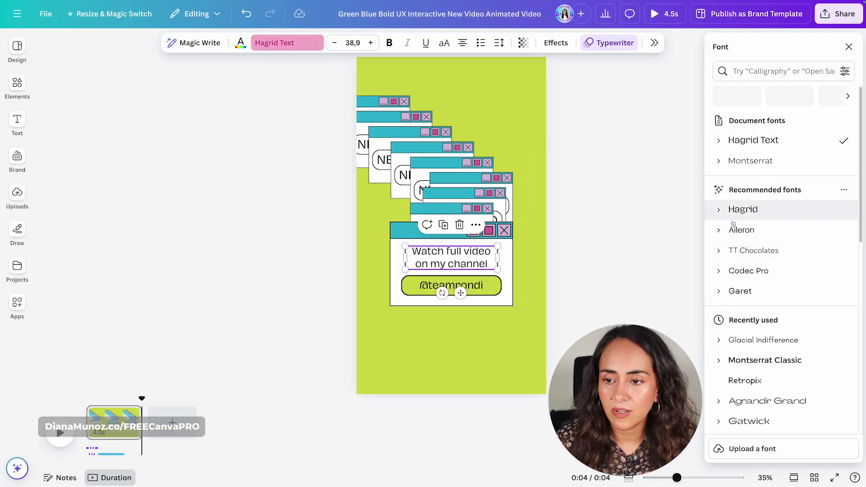
click(750, 161)
click(761, 443)
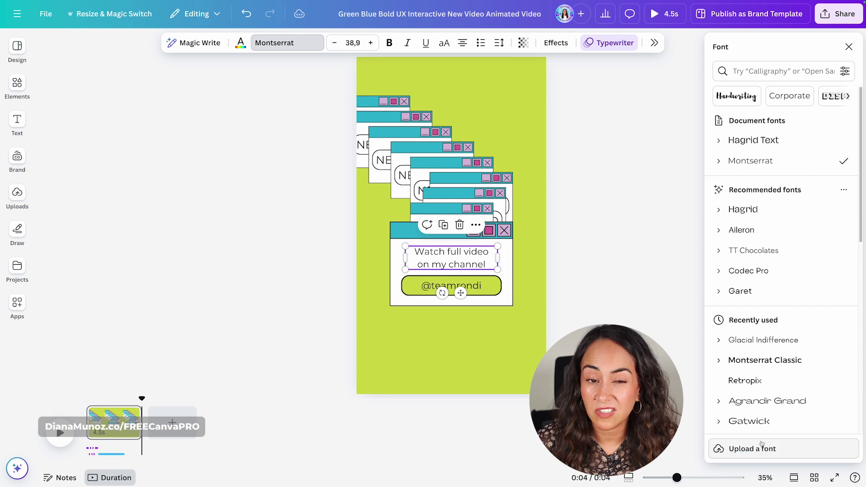
Set the page background to the brand yellow and replace the lime green with it throughout the design.
click(536, 230)
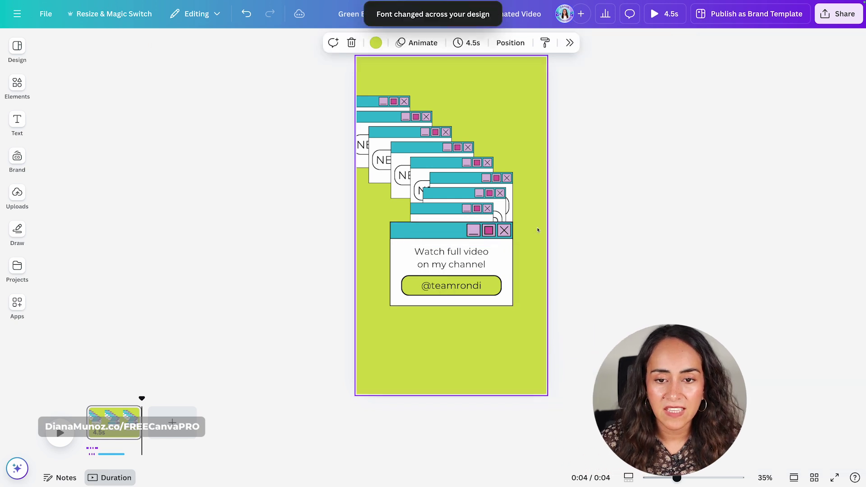
click(376, 43)
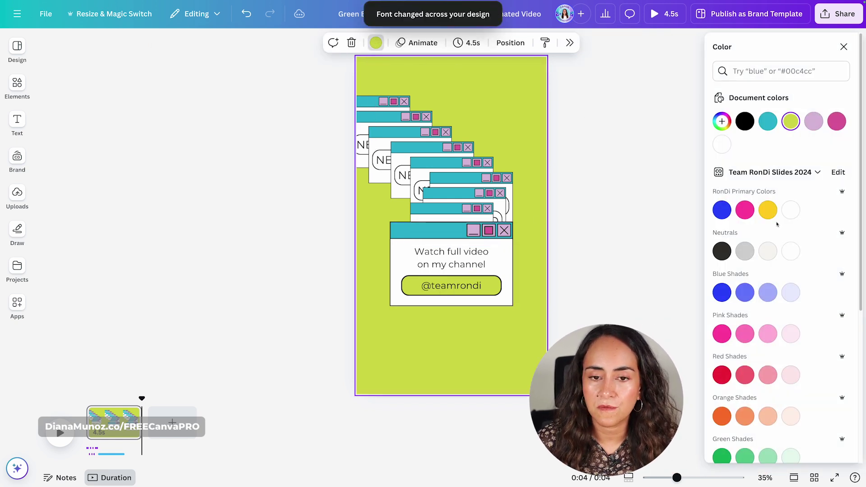
click(767, 210)
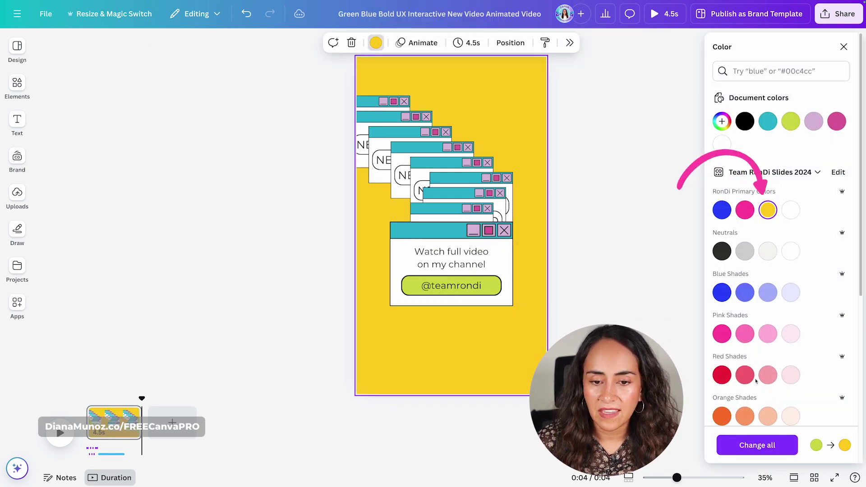
click(767, 446)
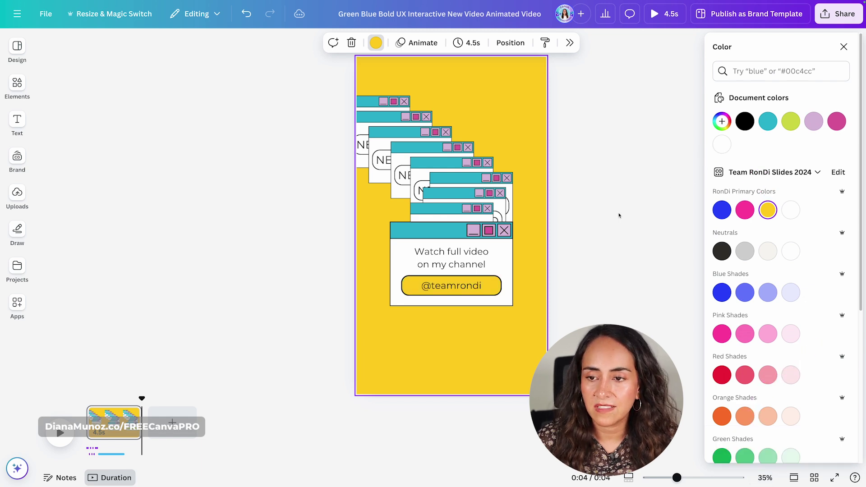
Recolor all pop-up windows with brand blue title bars and off-white and pink window controls, and play the animation from the start.
click(422, 234)
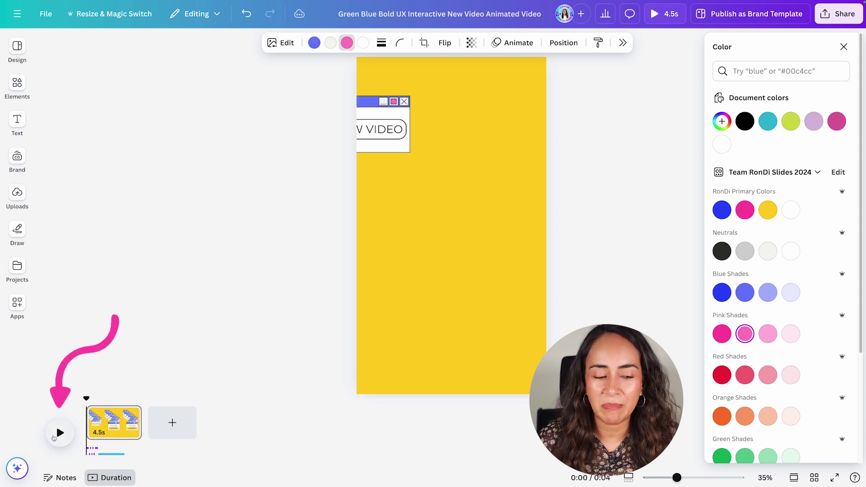
click(59, 433)
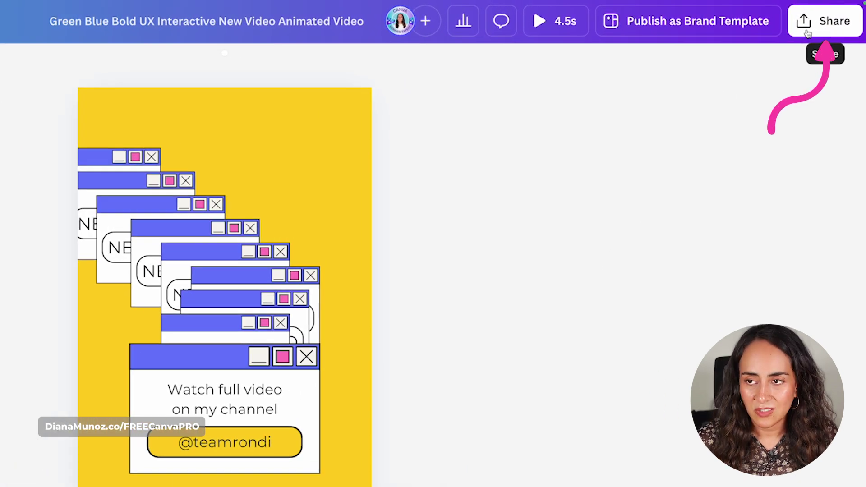
Open the design's download settings, review the available file types and keep MP4 Video.
click(832, 27)
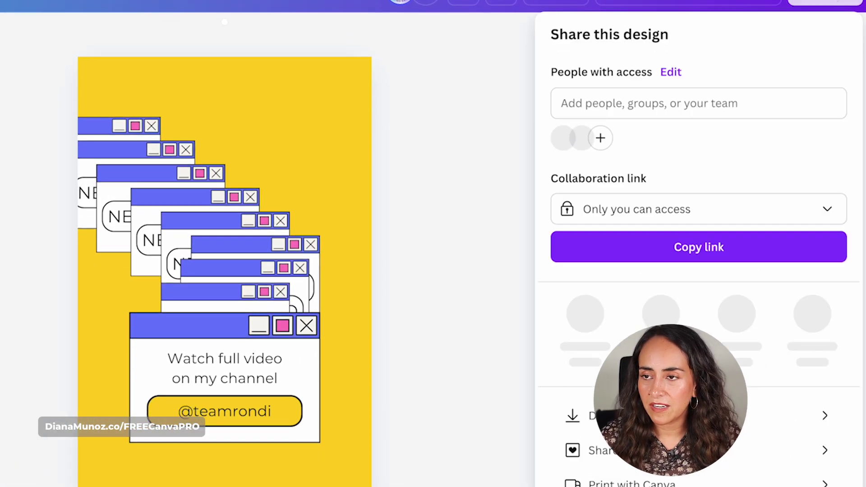
click(666, 360)
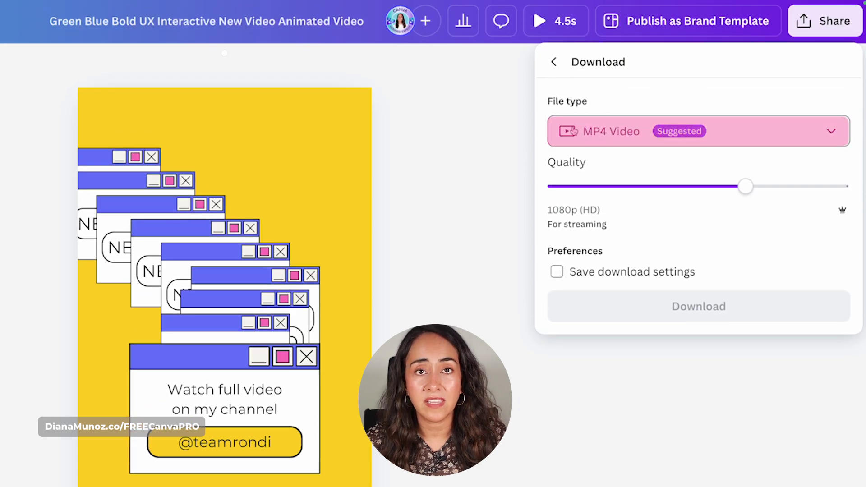
click(811, 127)
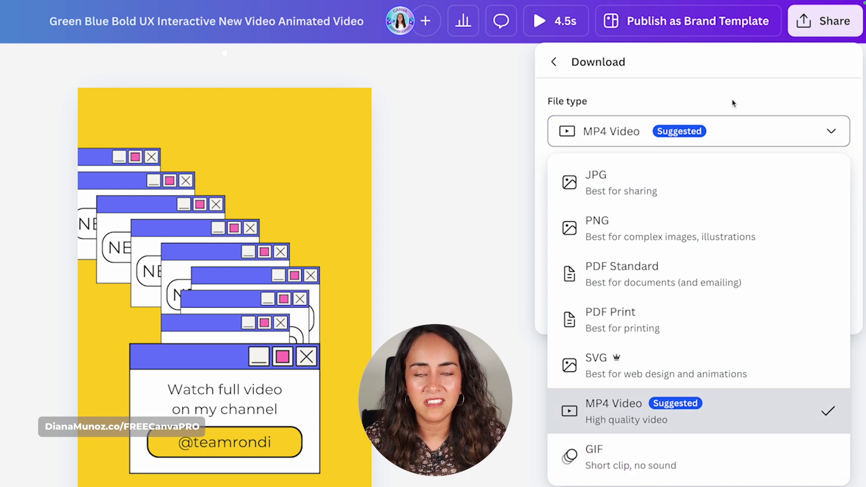
click(642, 96)
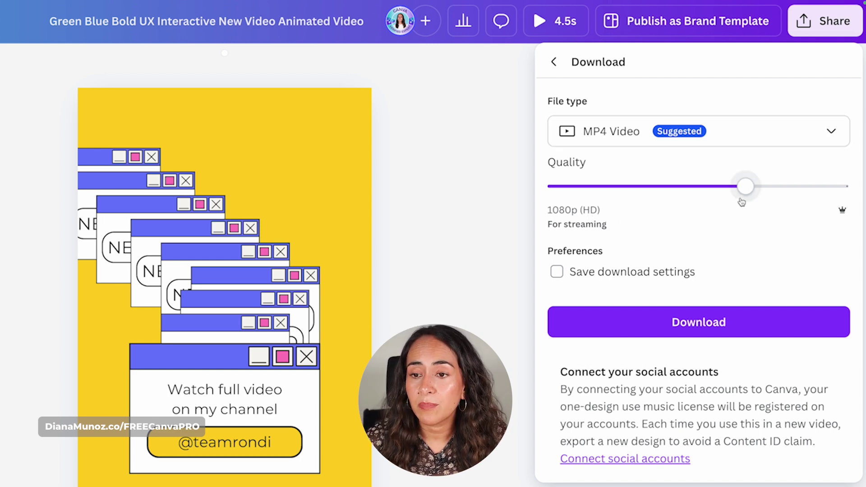
Set the video quality to 4K (UHD), view the social account connection options and download the video.
click(826, 187)
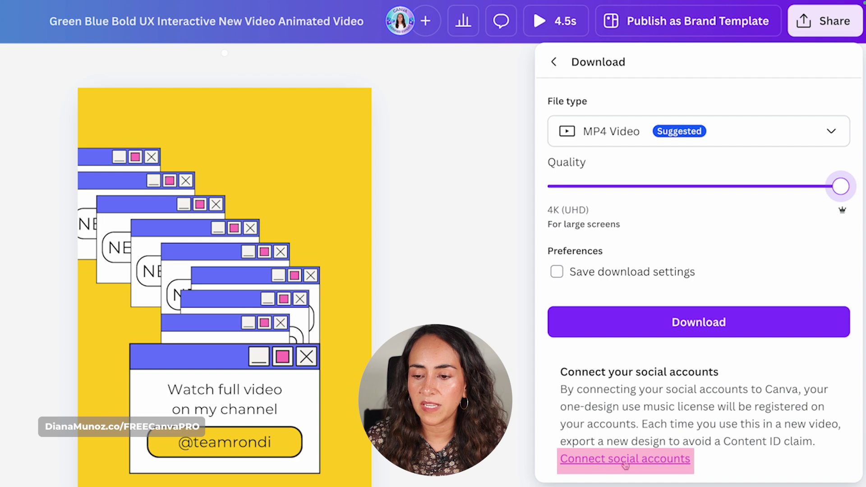
click(648, 464)
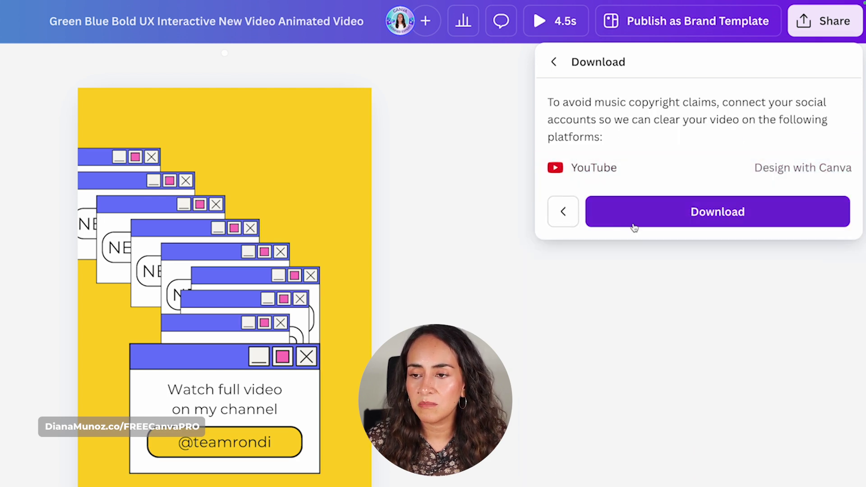
click(743, 215)
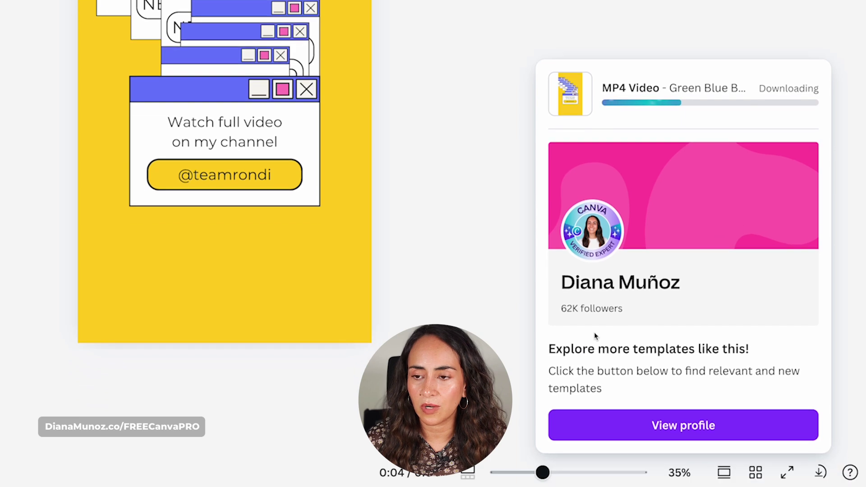